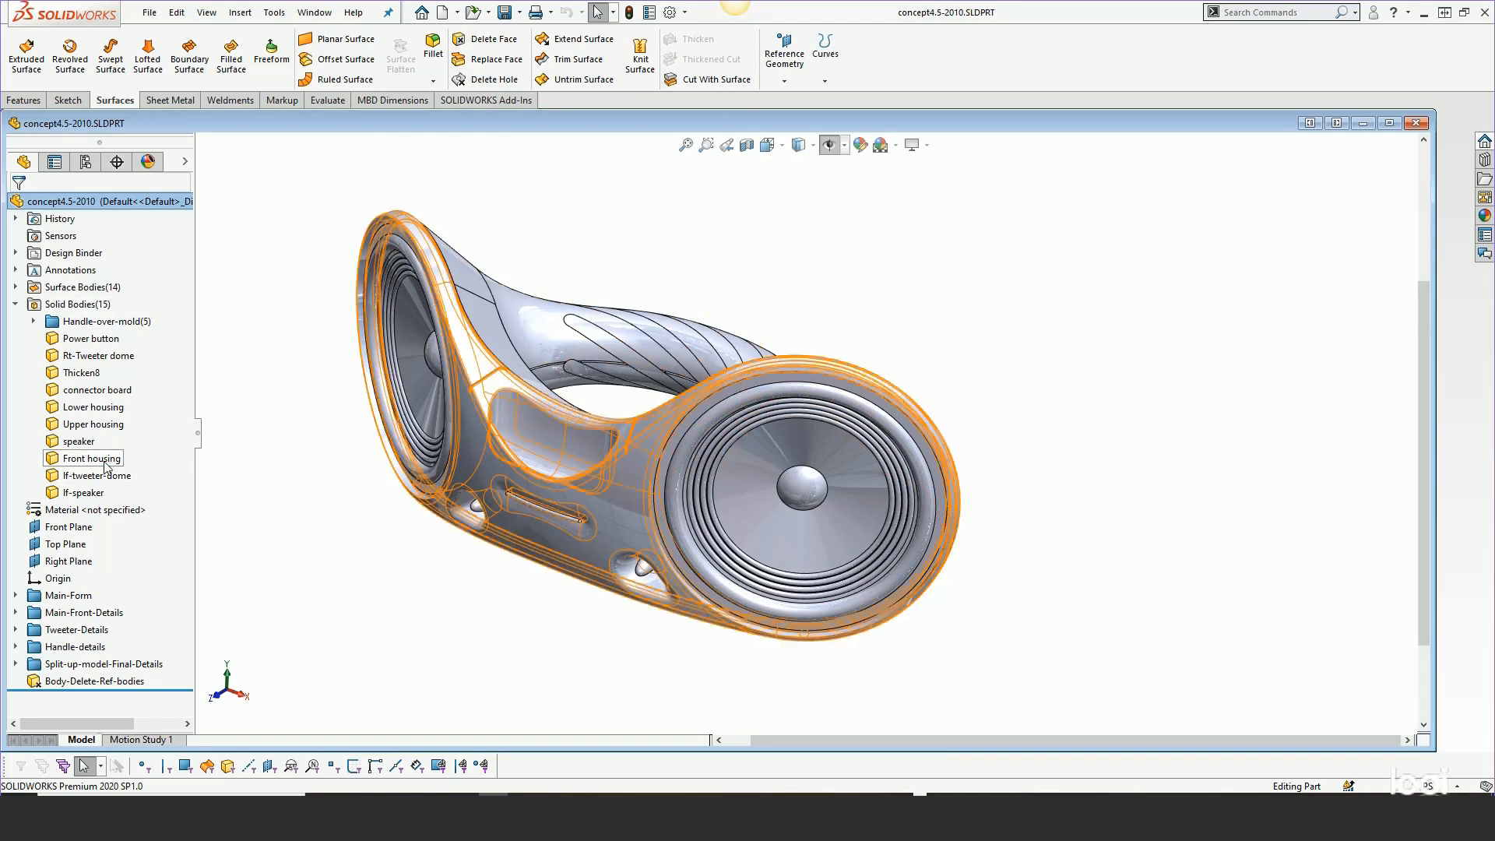
Insert the Front housing body into a new part saved as front_hsg-insert-push
{"action": "right_click", "coordinate": [107, 460]}
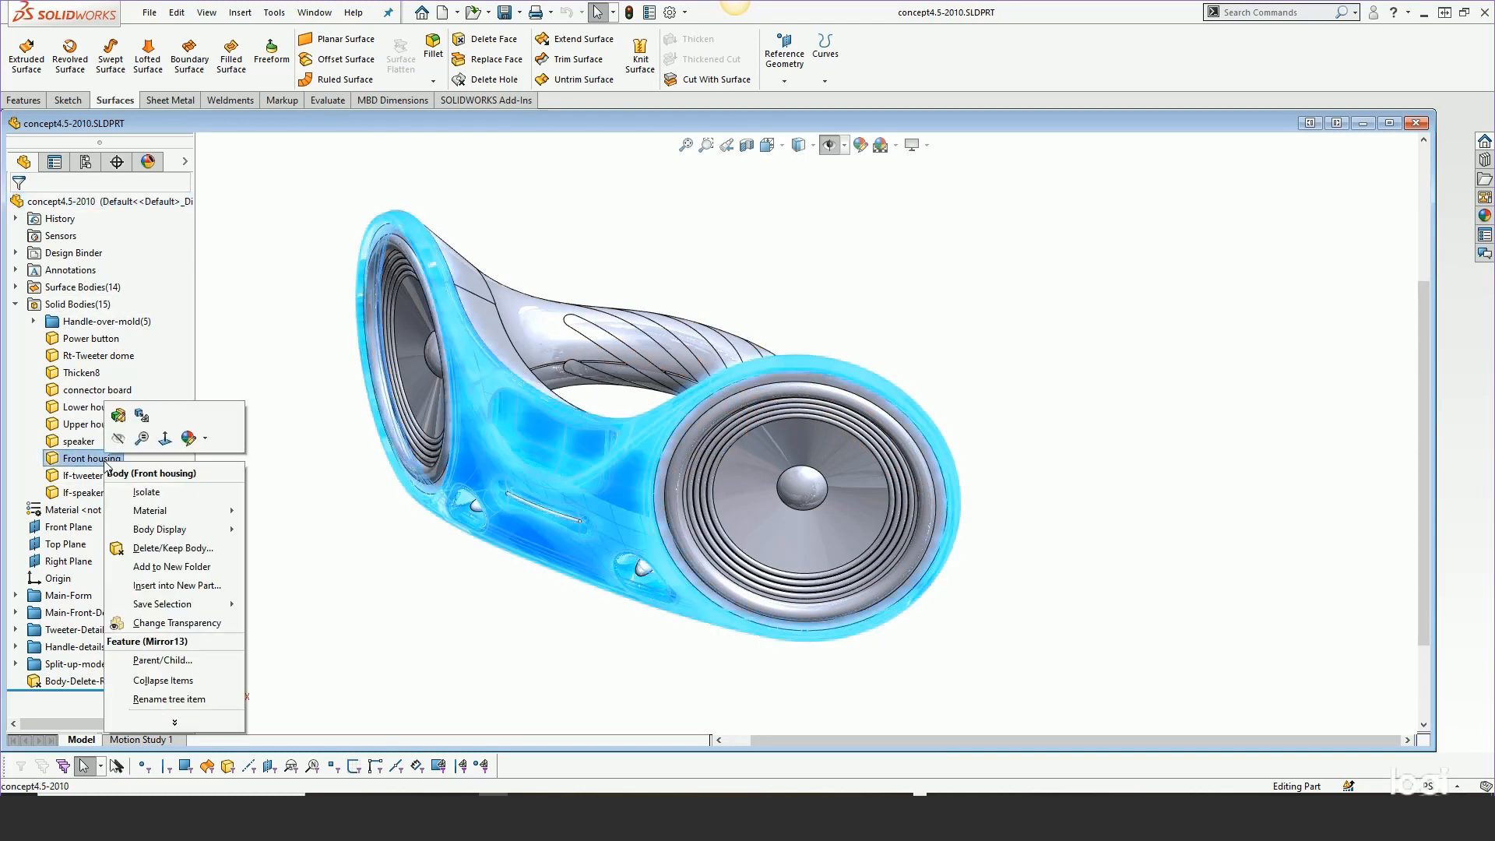
{"action": "left_click", "coordinate": [181, 588]}
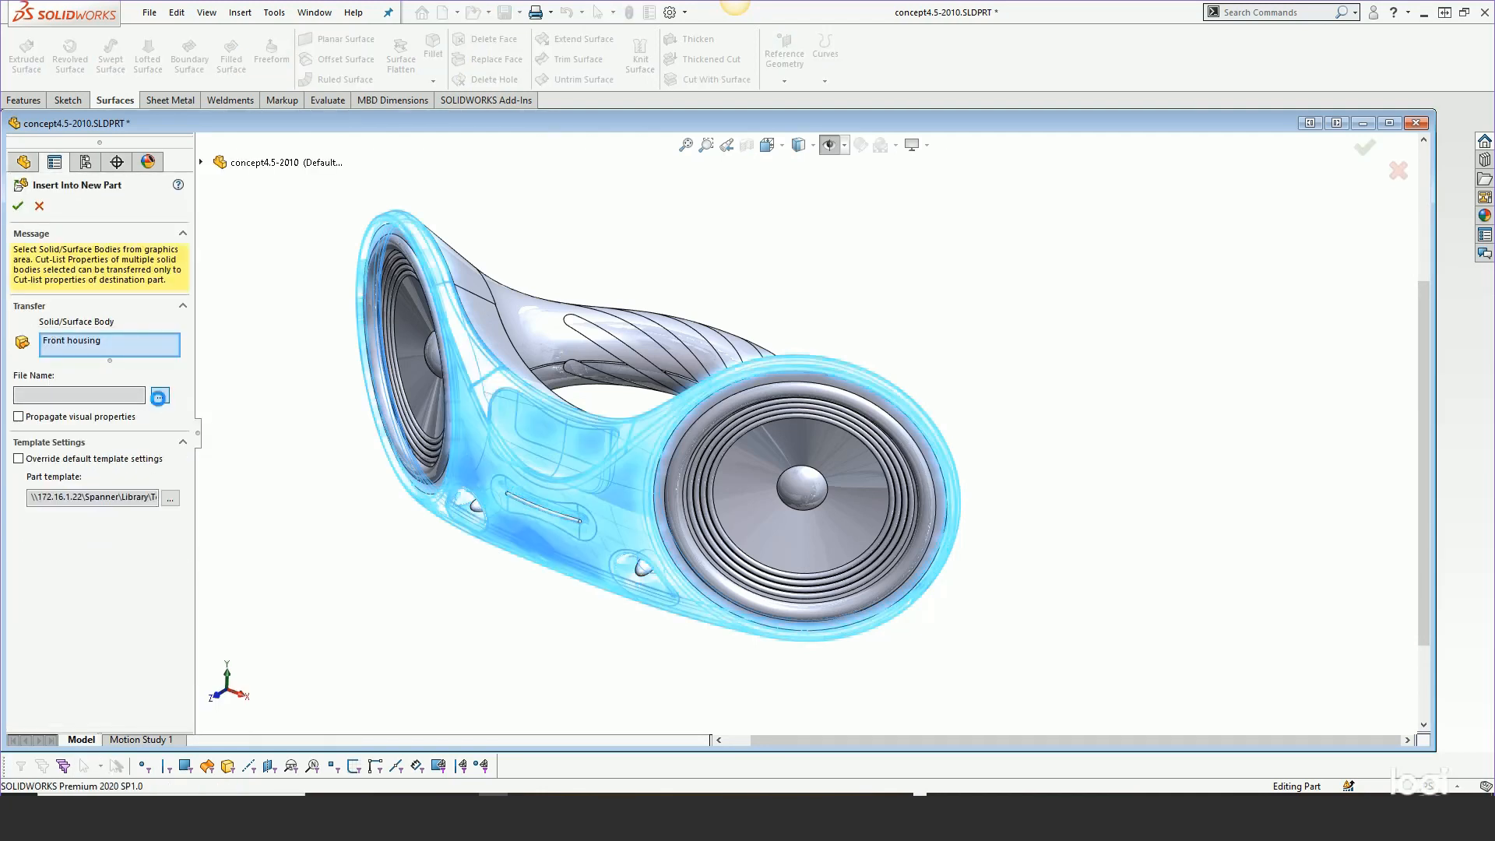
{"action": "left_click", "coordinate": [159, 395]}
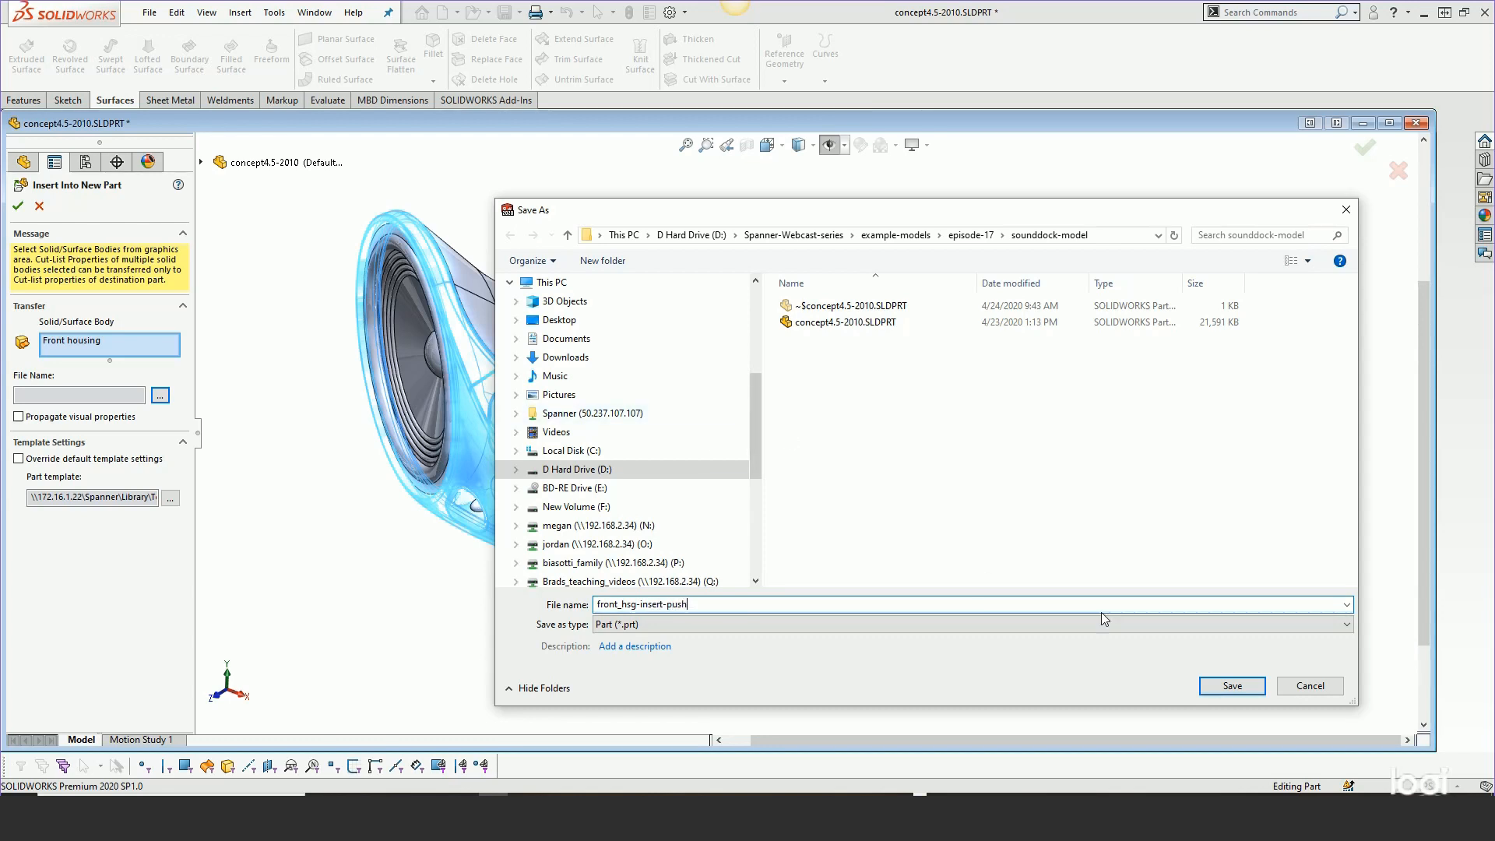
{"action": "left_click", "coordinate": [1229, 685]}
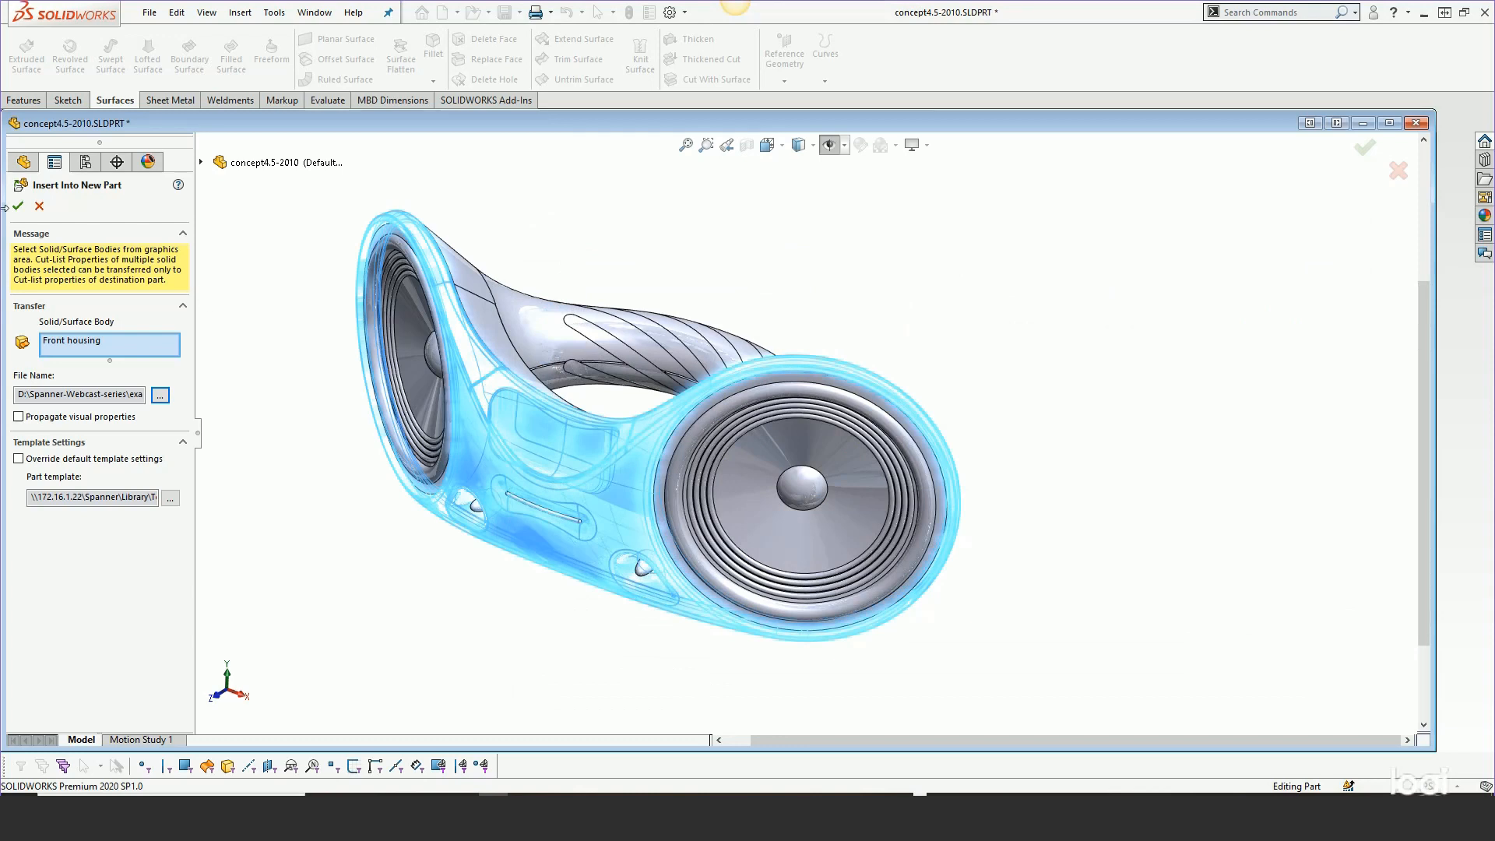
{"action": "left_click", "coordinate": [18, 207]}
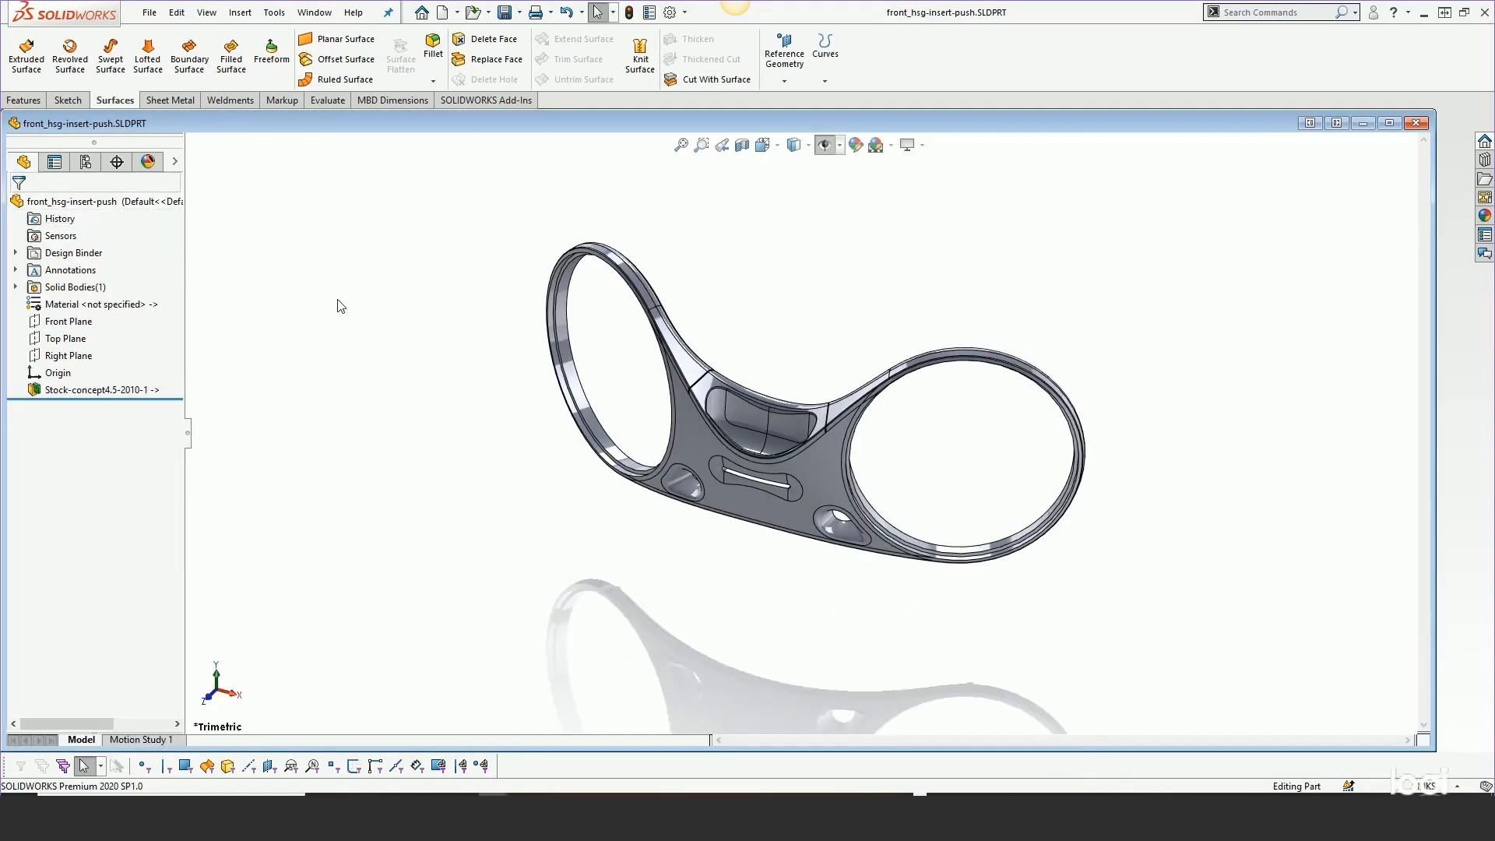
Orbit the new front housing part to inspect it, and bring up the Master Model slide
{"action": "mouse_move", "coordinate": [916, 296]}
{"action": "middle_mouse_down"}
{"action": "mouse_move", "coordinate": [847, 310]}
{"action": "mouse_move", "coordinate": [948, 309]}
{"action": "mouse_move", "coordinate": [895, 301]}
{"action": "middle_mouse_up"}
{"action": "scroll", "coordinate": [984, 348], "scroll_direction": "down", "scroll_amount": 2}
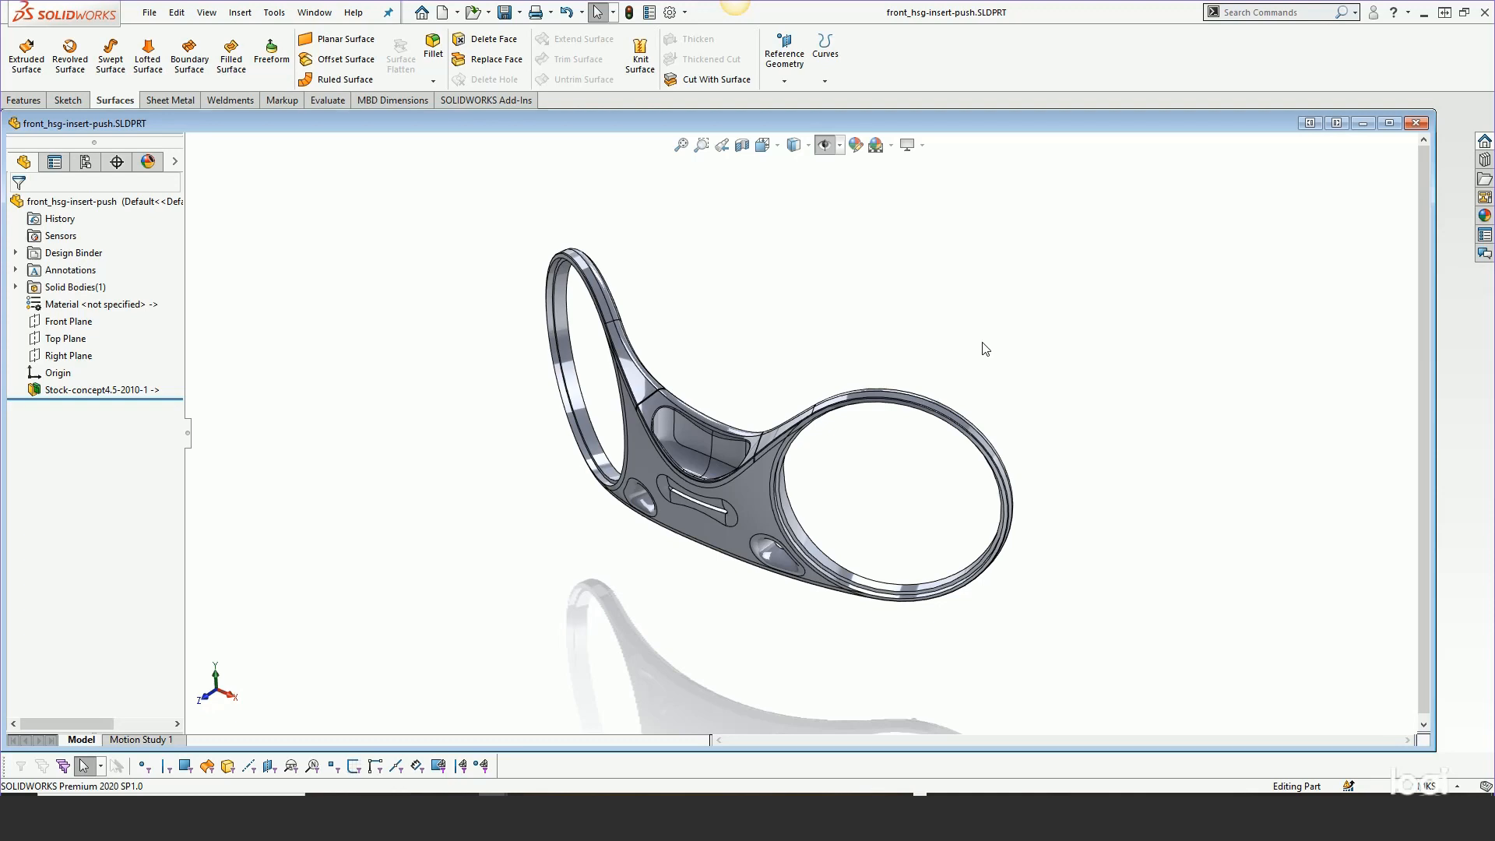
{"action": "mouse_move", "coordinate": [949, 340]}
{"action": "middle_mouse_down"}
{"action": "mouse_move", "coordinate": [945, 304]}
{"action": "mouse_move", "coordinate": [953, 325]}
{"action": "middle_mouse_up"}
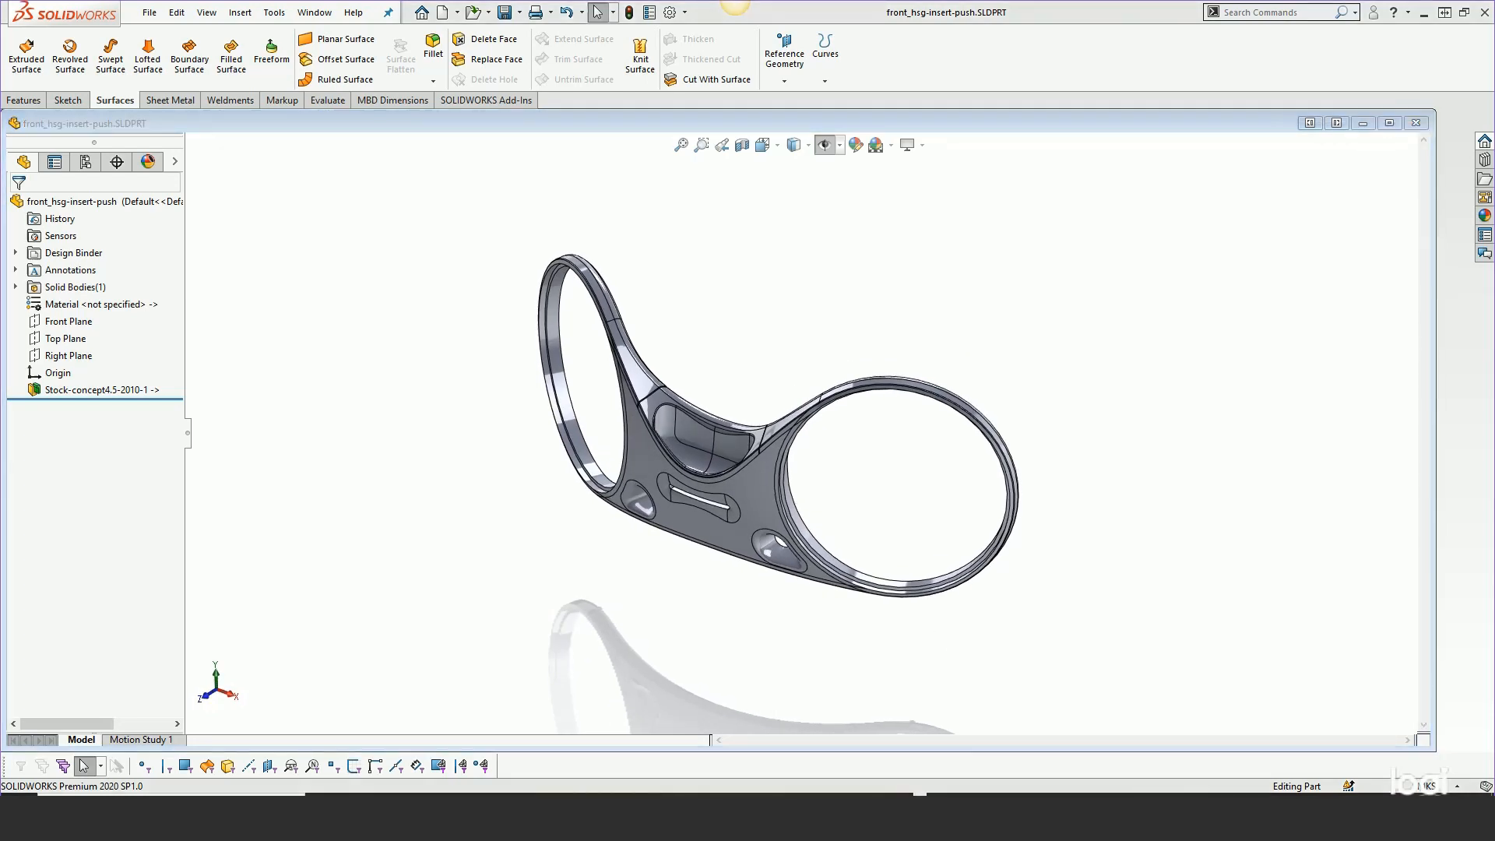
{"action": "left_click", "coordinate": [380, 795]}
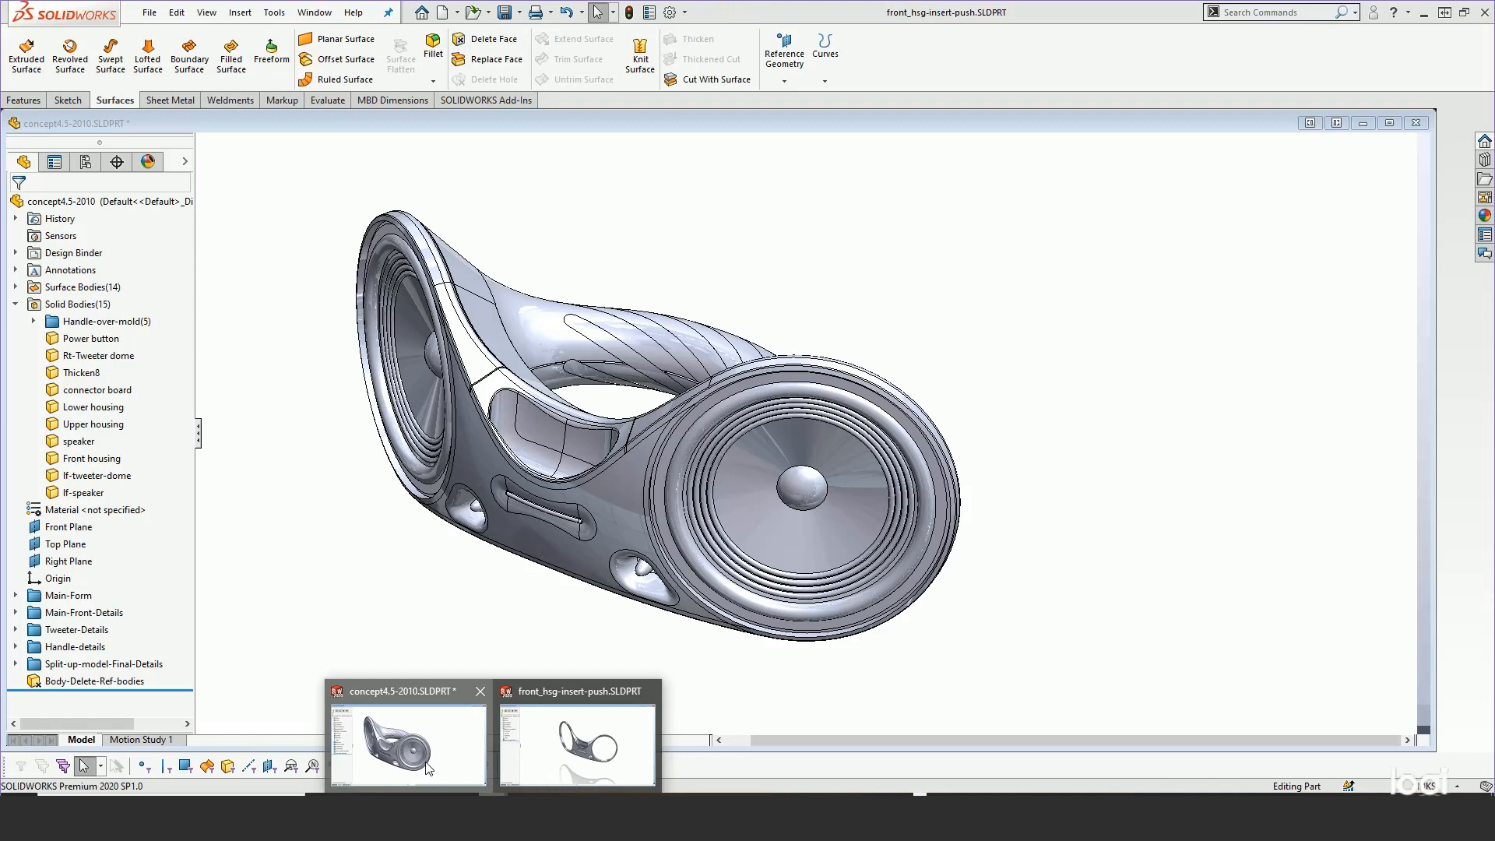
Switch back to the concept4.5-2010.SLDPRT master model window in SOLIDWORKS
{"action": "left_click", "coordinate": [428, 770]}
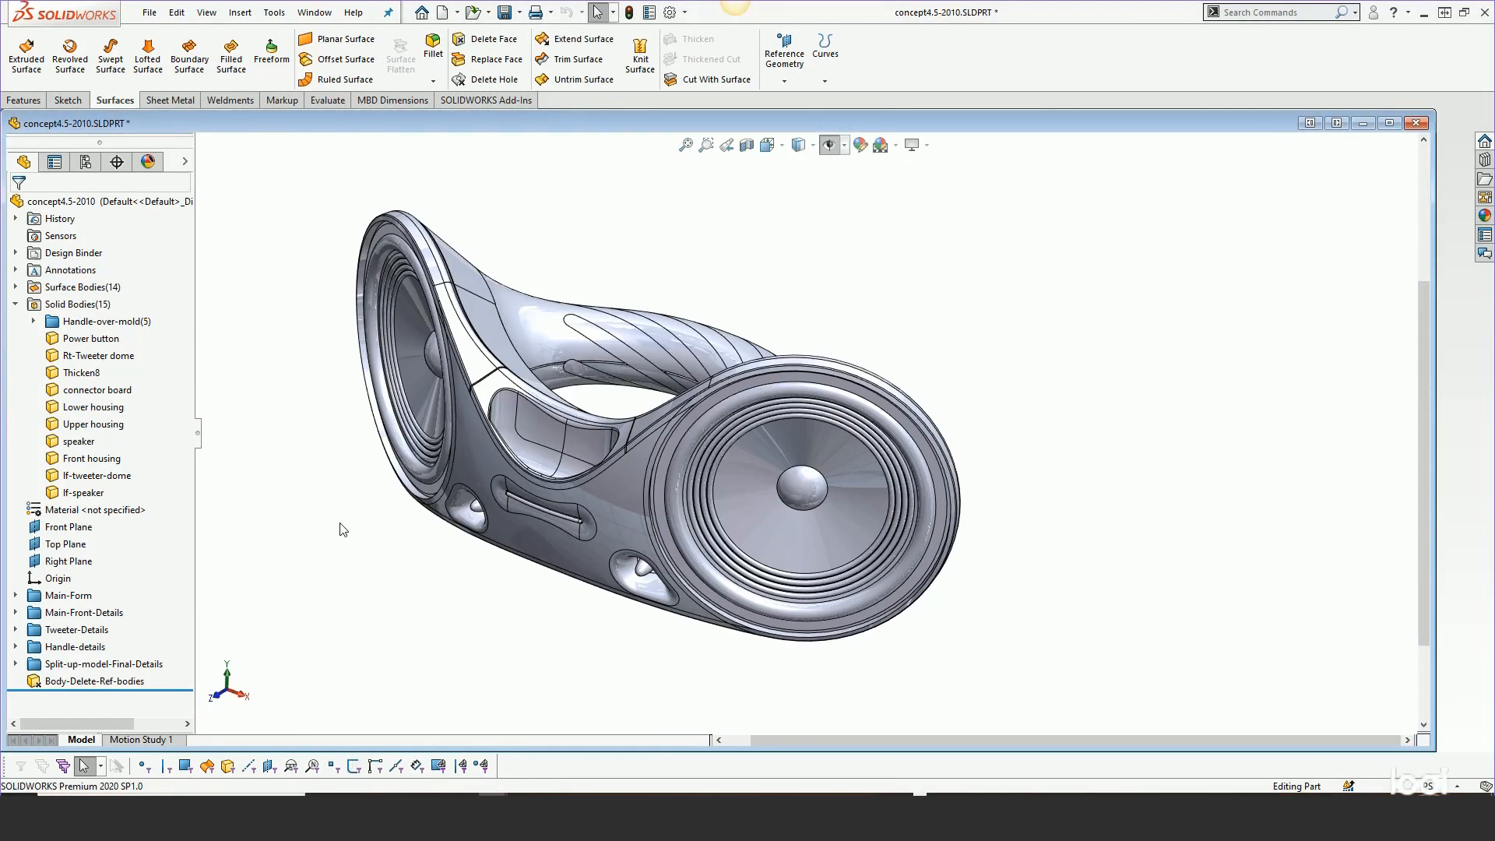
Collapse Solid Bodies and create Part2 from the Part_mm template
{"action": "left_click", "coordinate": [14, 305]}
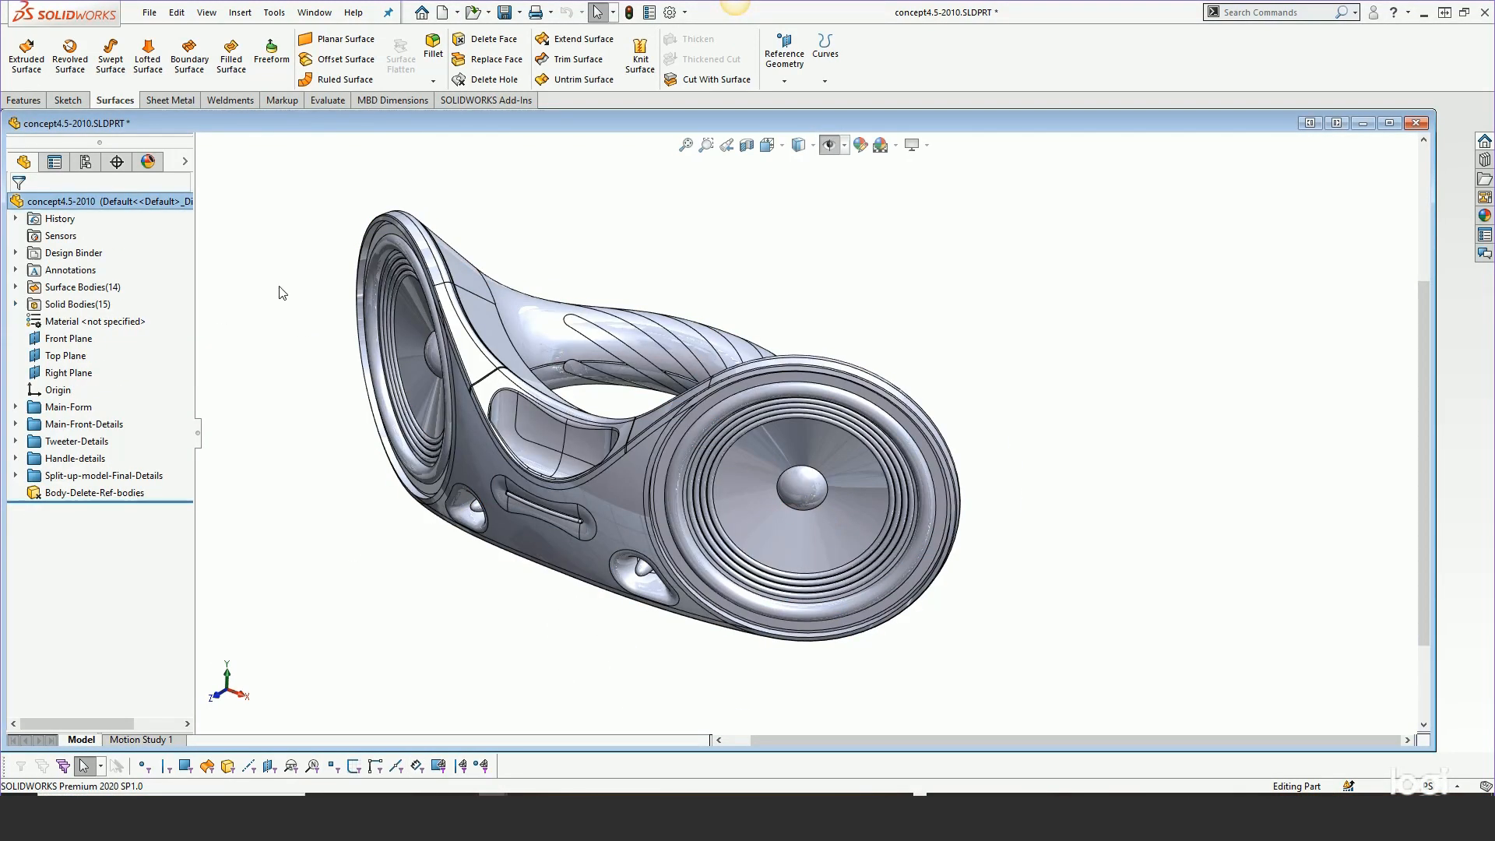
{"action": "left_click", "coordinate": [149, 12]}
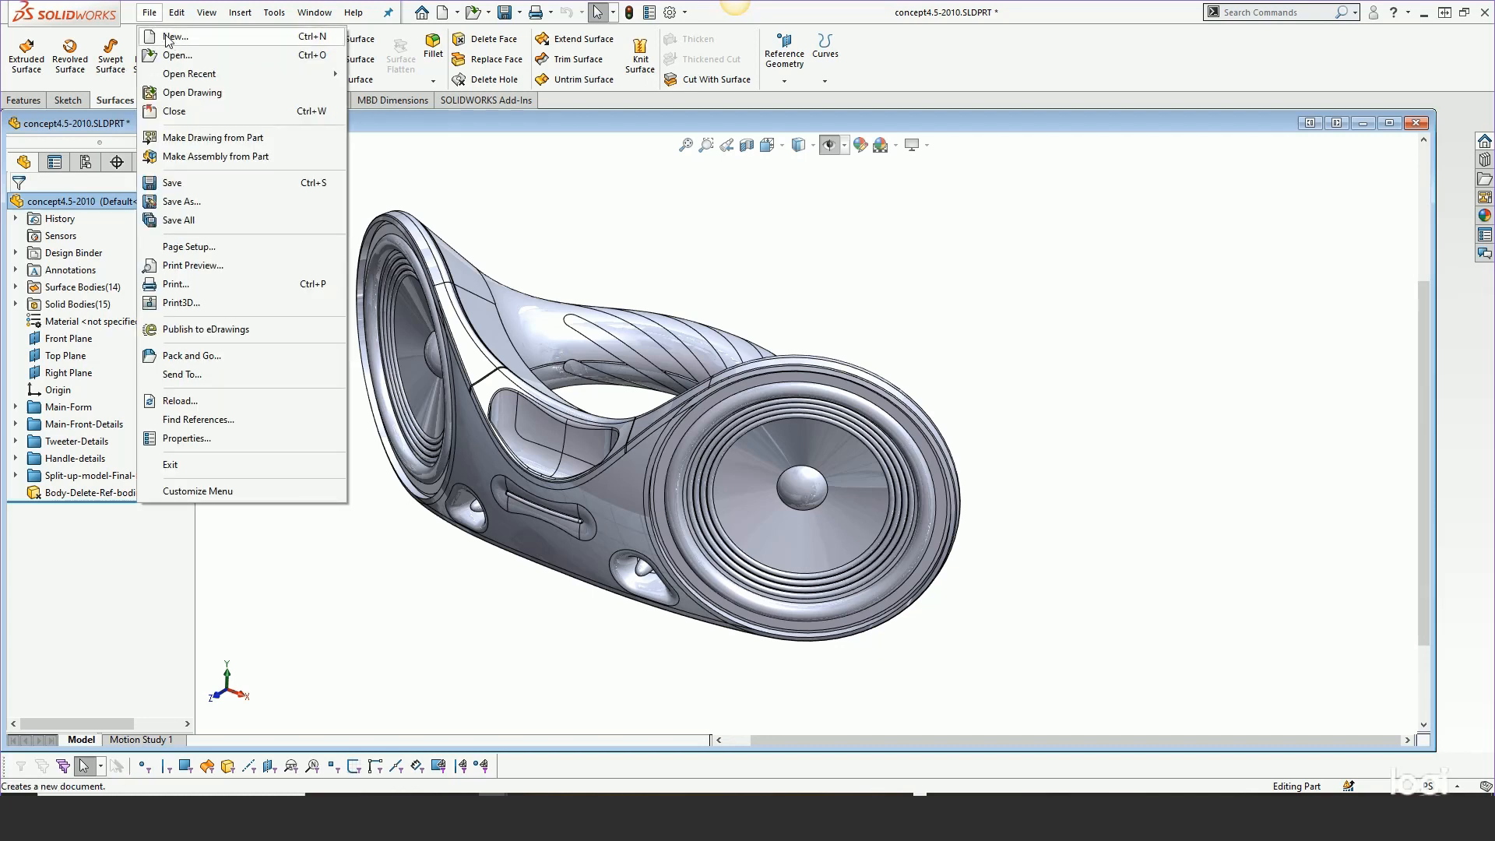
{"action": "left_click", "coordinate": [166, 39]}
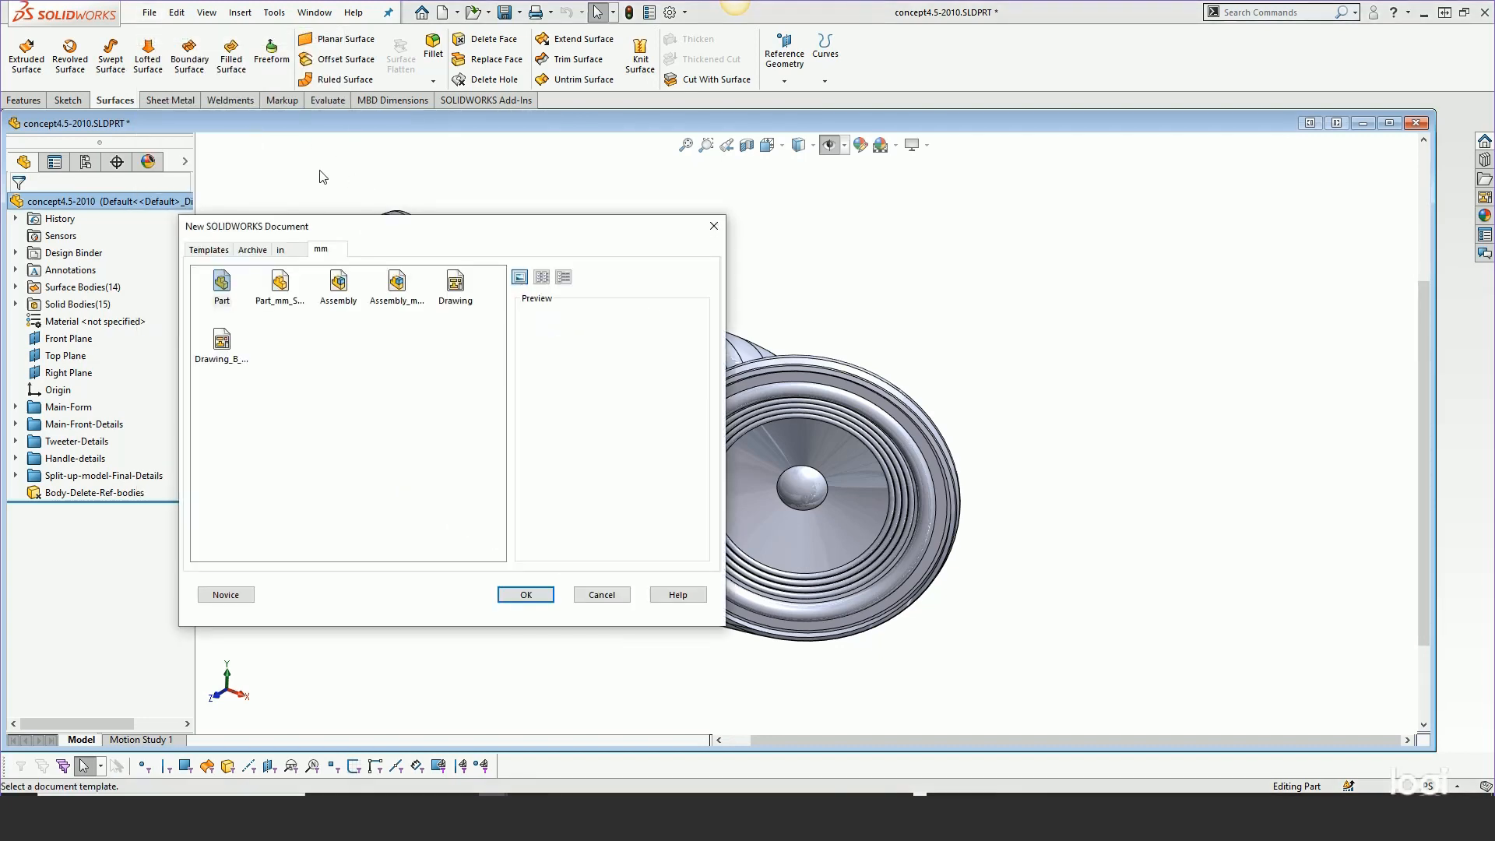
{"action": "double_click", "coordinate": [283, 290]}
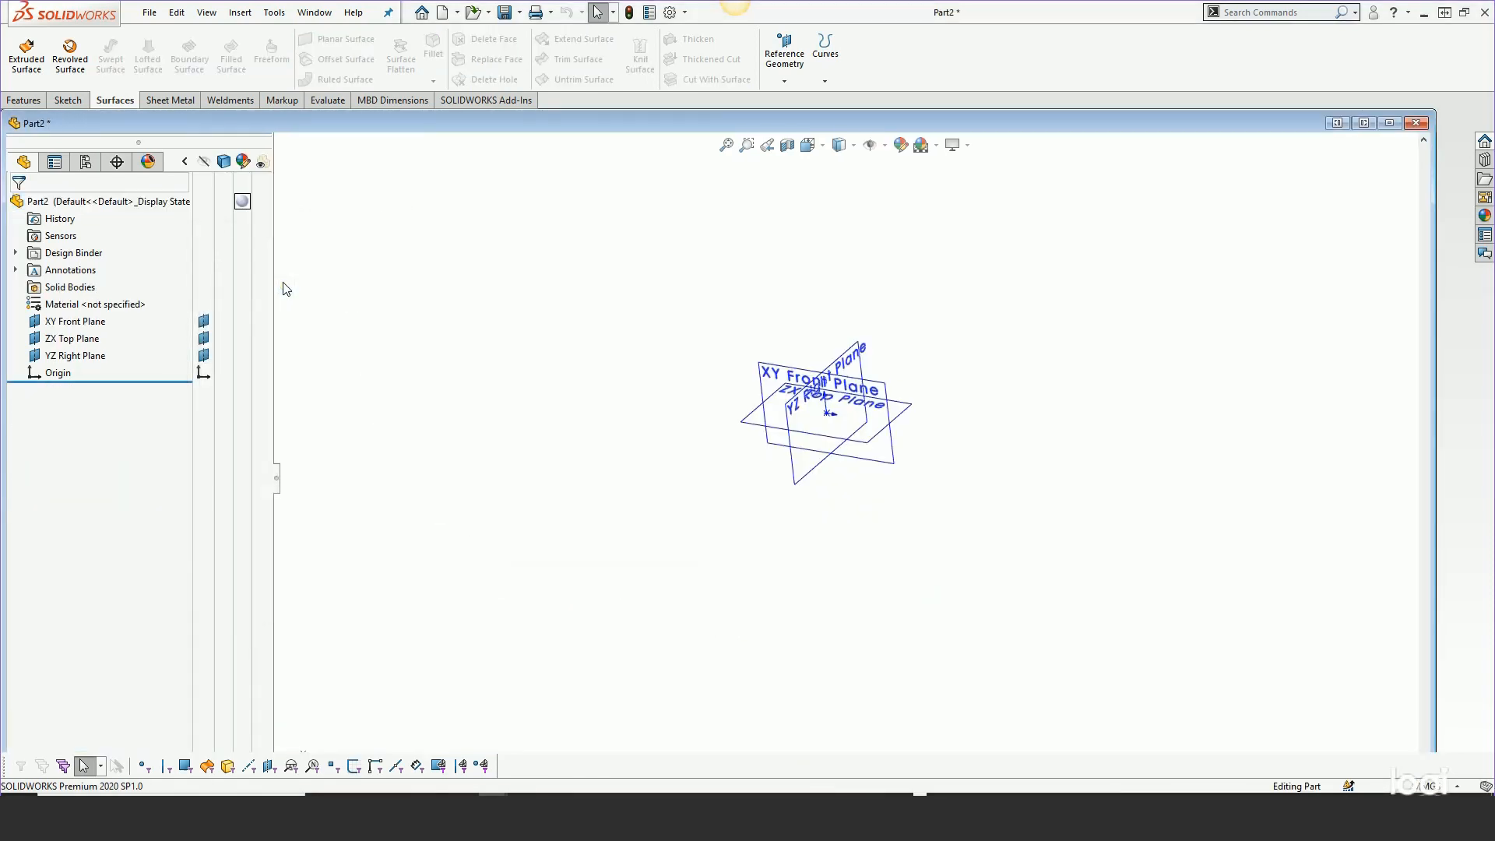
{"action": "scroll", "coordinate": [942, 347], "scroll_direction": "down", "scroll_amount": 3}
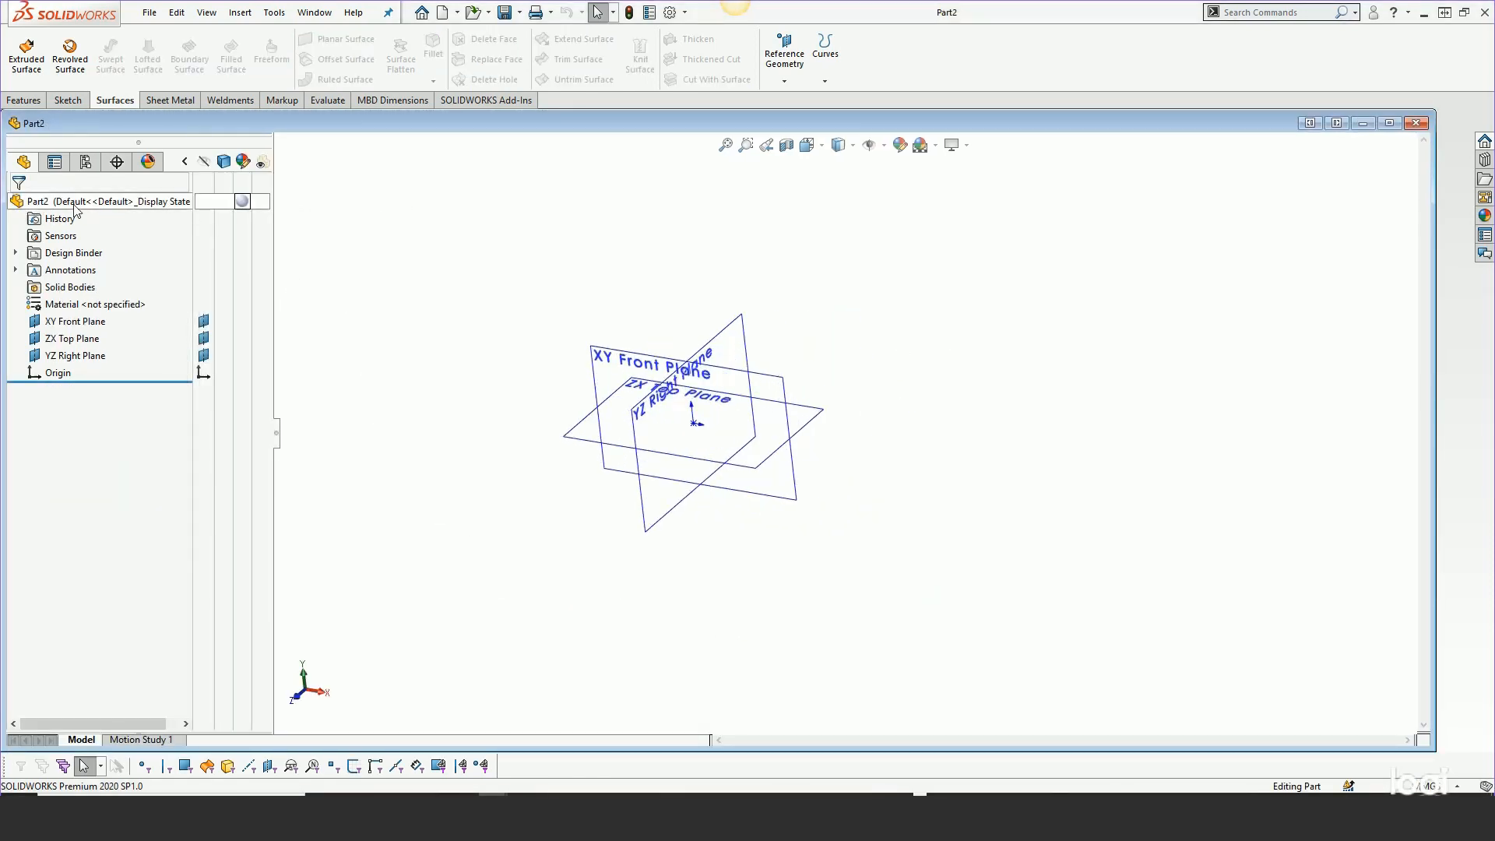
Insert concept4.5-2010 into Part2 with its solid bodies, accepting the default location
{"action": "left_click", "coordinate": [241, 14]}
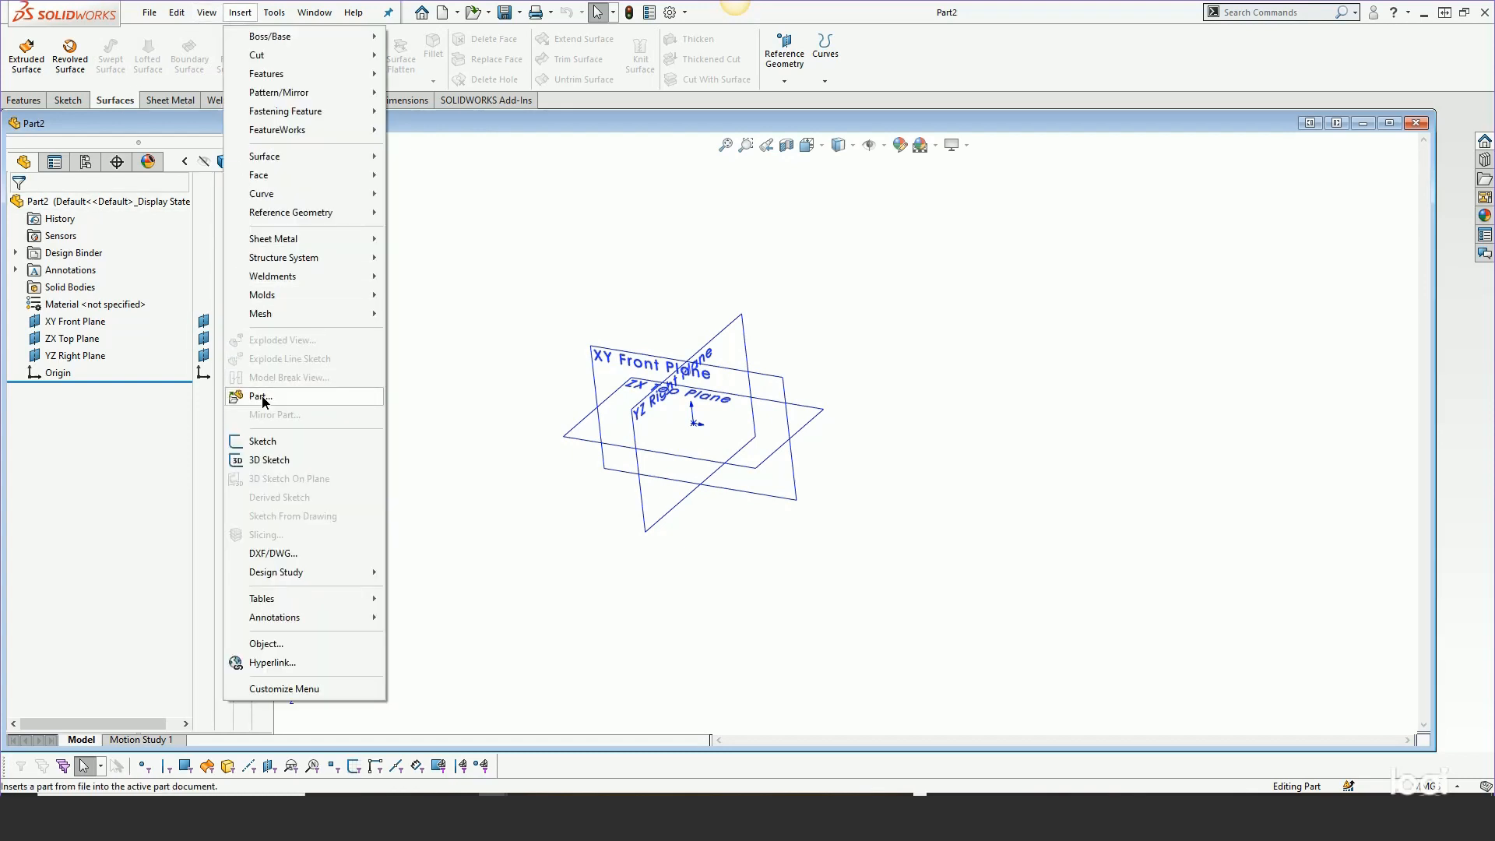
{"action": "left_click", "coordinate": [261, 395]}
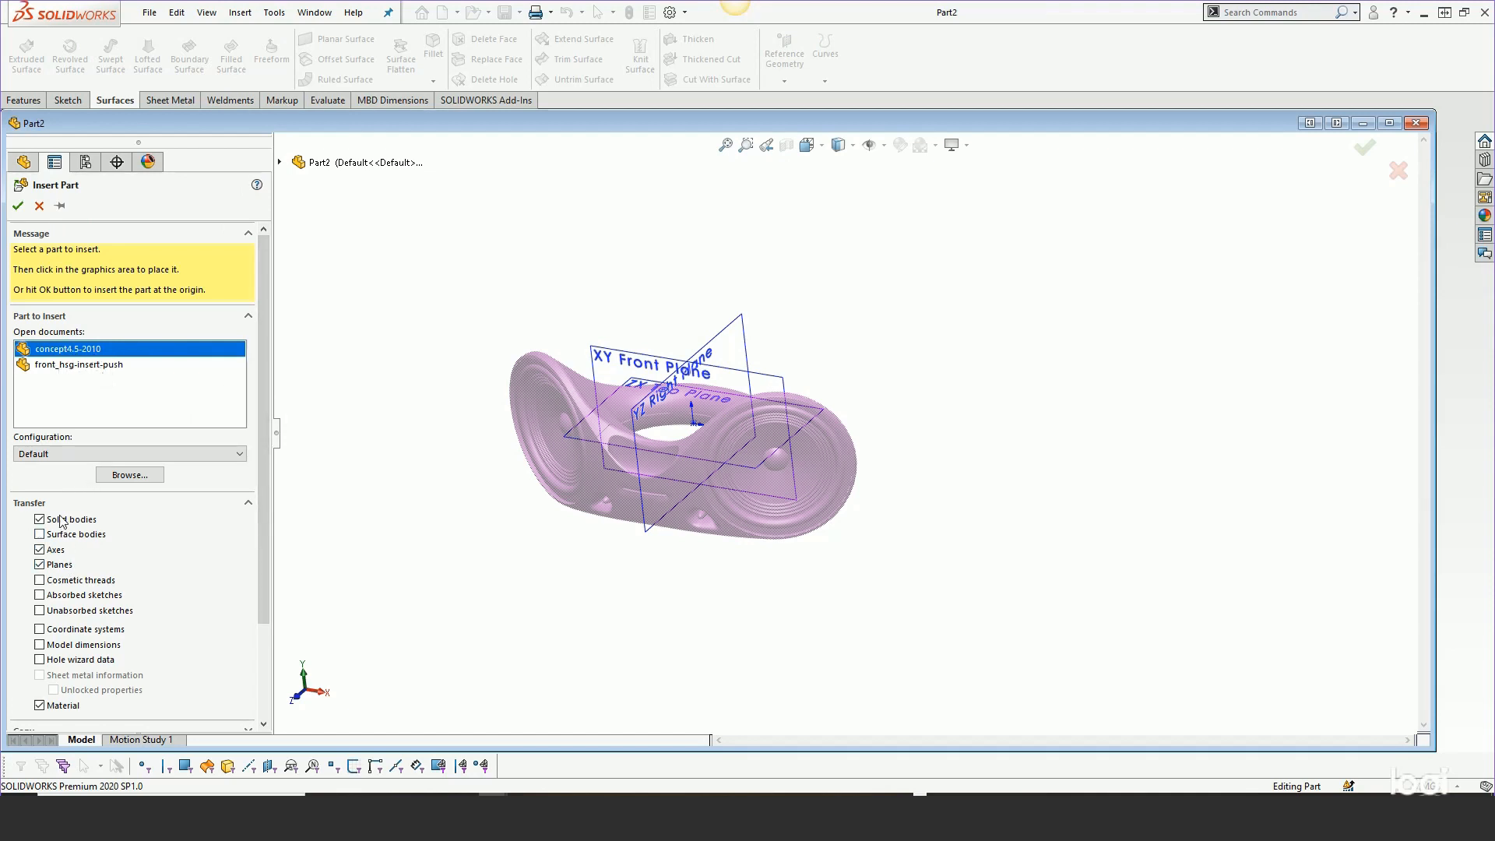
{"action": "left_click_drag", "start_coordinate": [265, 437], "coordinate": [263, 511]}
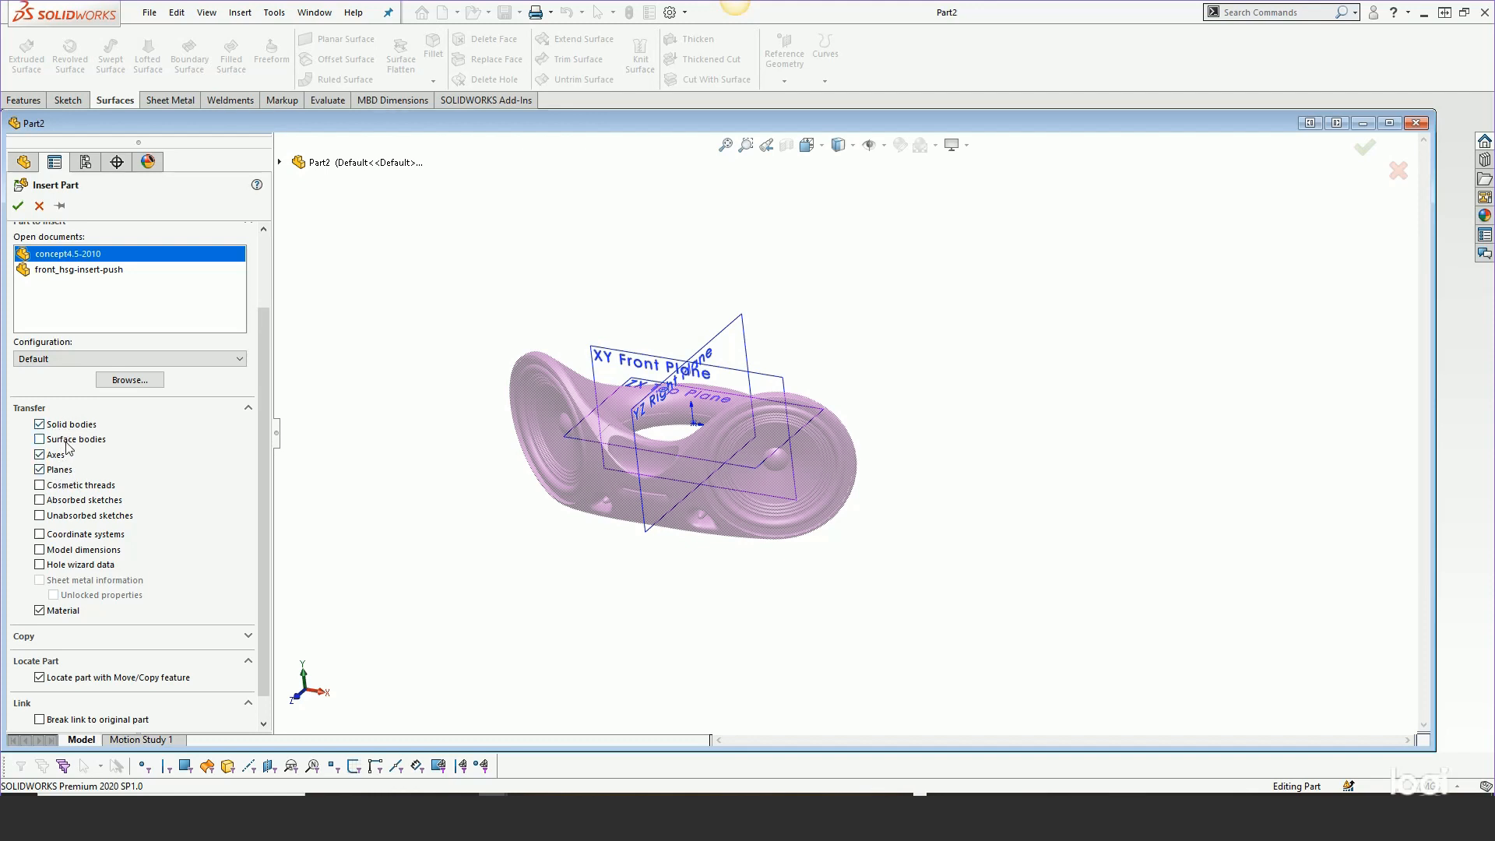
{"action": "scroll", "coordinate": [260, 441], "scroll_direction": "down", "scroll_amount": 1}
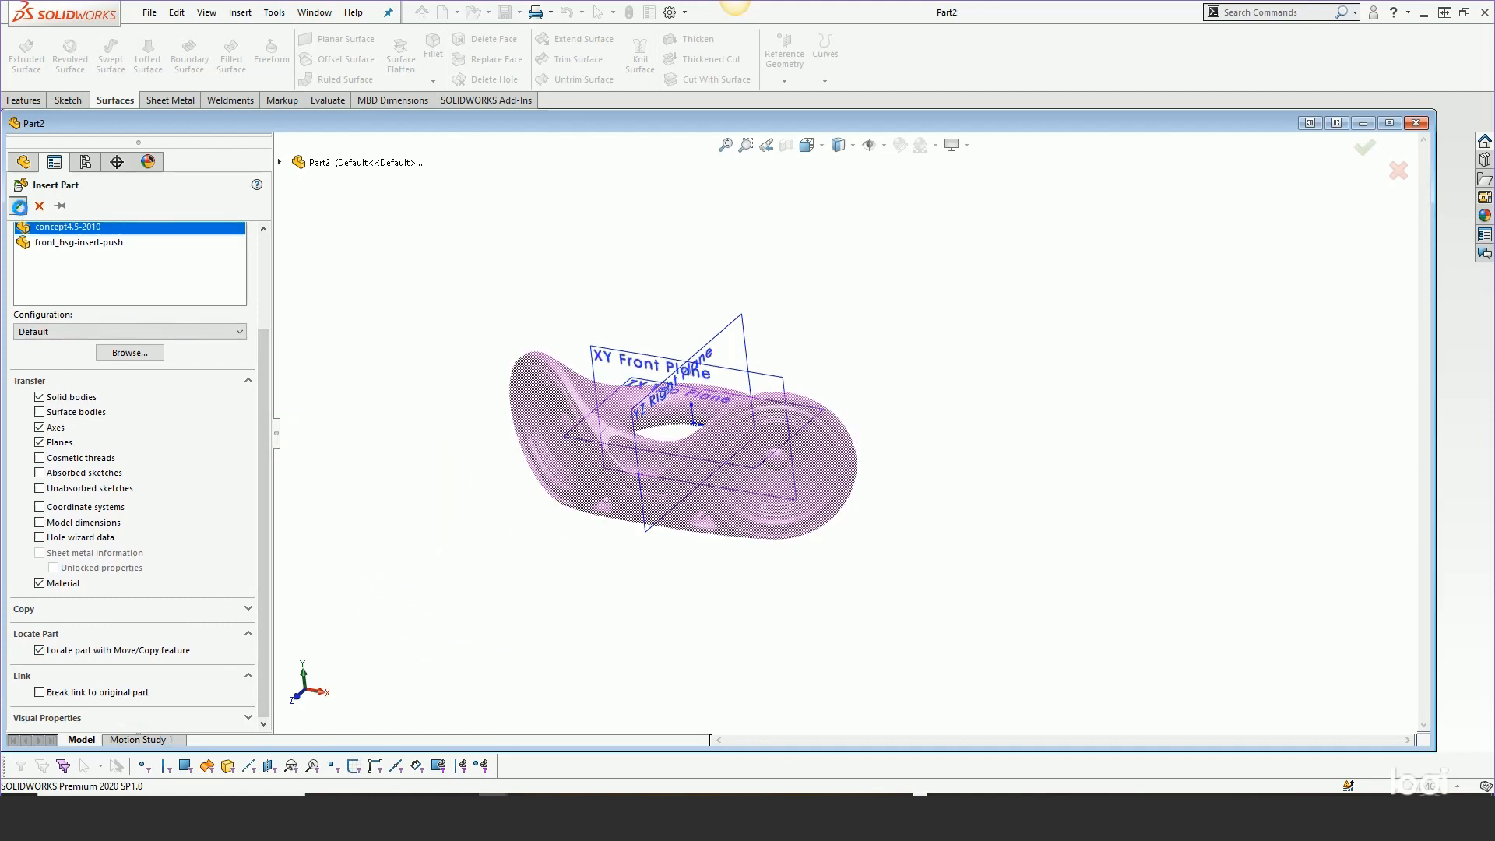
{"action": "left_click", "coordinate": [19, 205]}
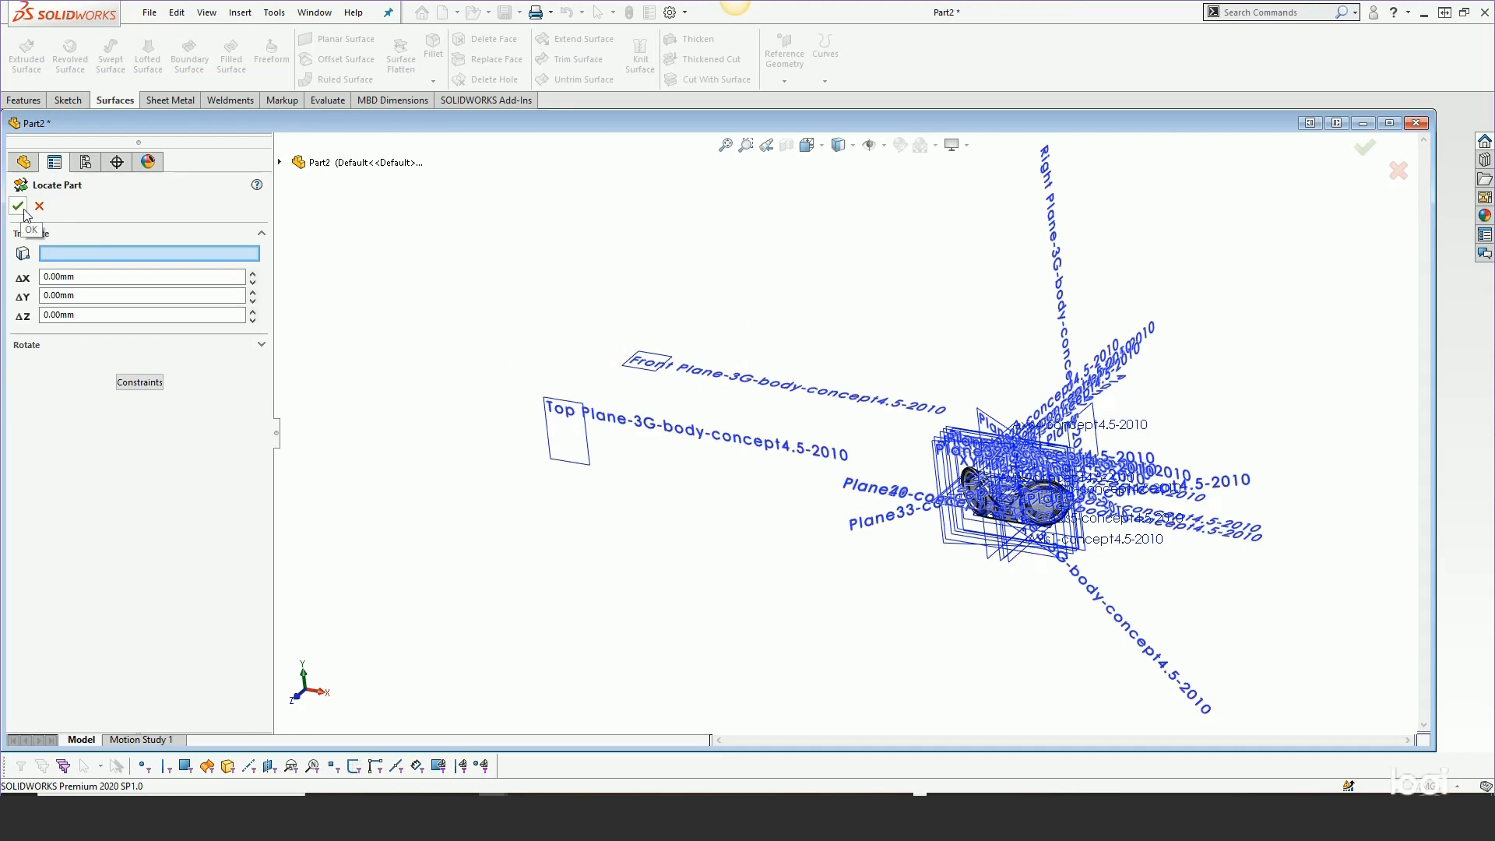
{"action": "left_click", "coordinate": [17, 206]}
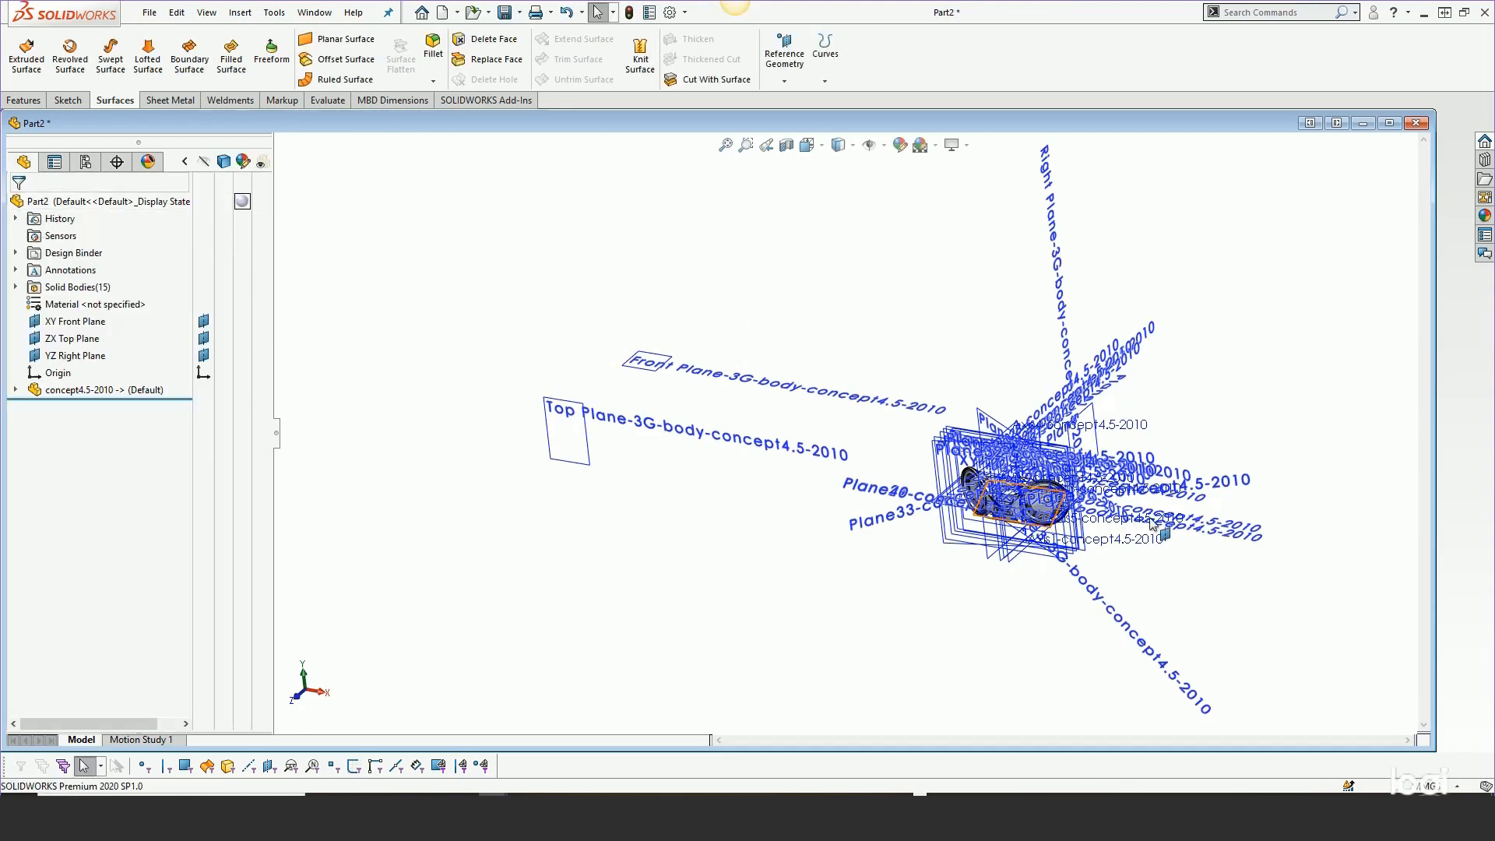
{"action": "scroll", "coordinate": [1153, 524], "scroll_direction": "down", "scroll_amount": 5}
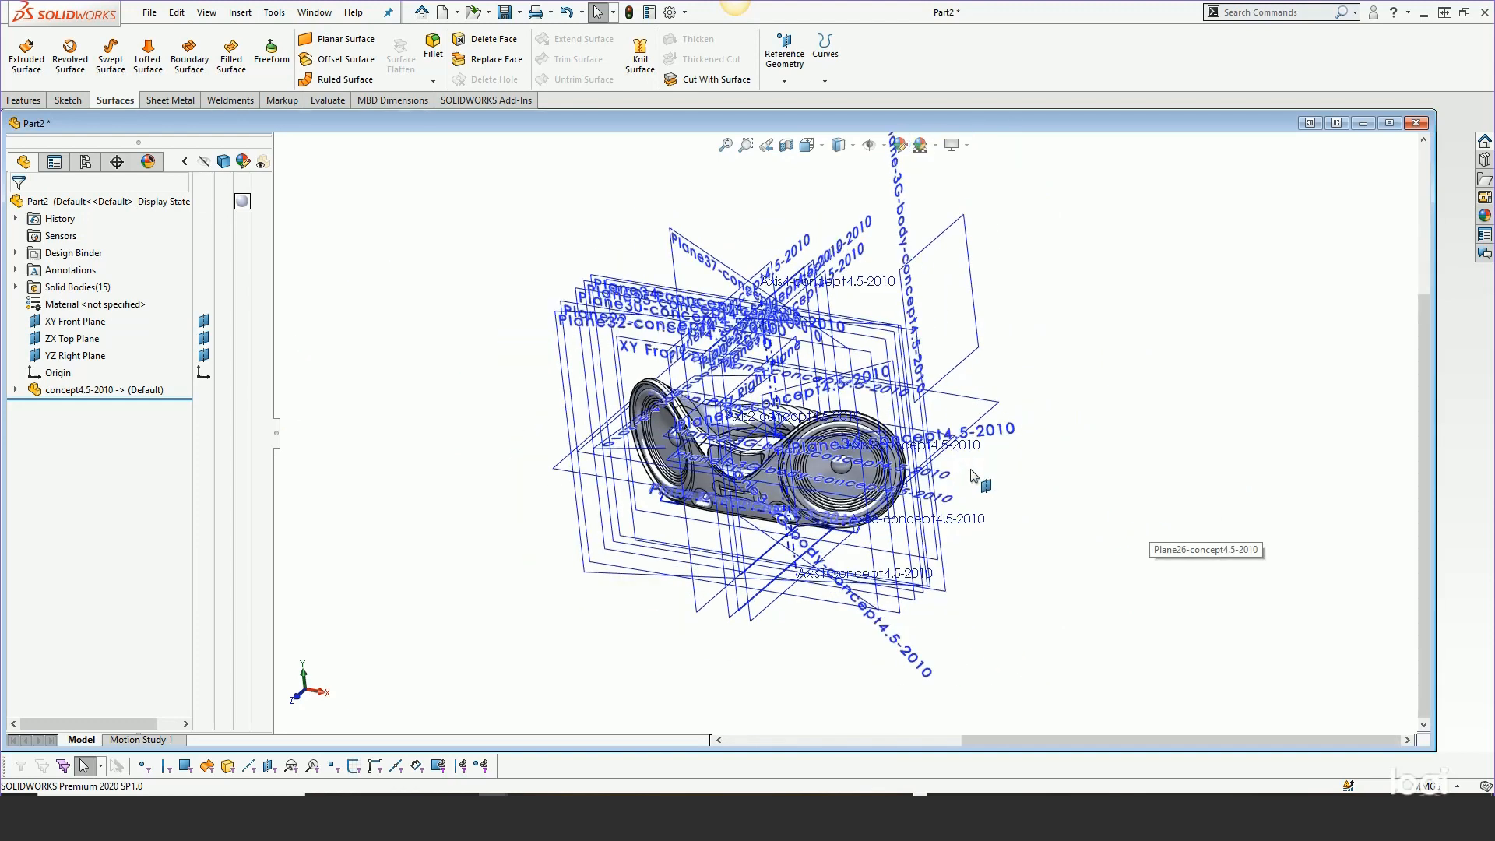
Expand Part2's 15 solid bodies and choose Front housing for a Delete/Keep Body operation
{"action": "scroll", "coordinate": [973, 476], "scroll_direction": "down", "scroll_amount": 1}
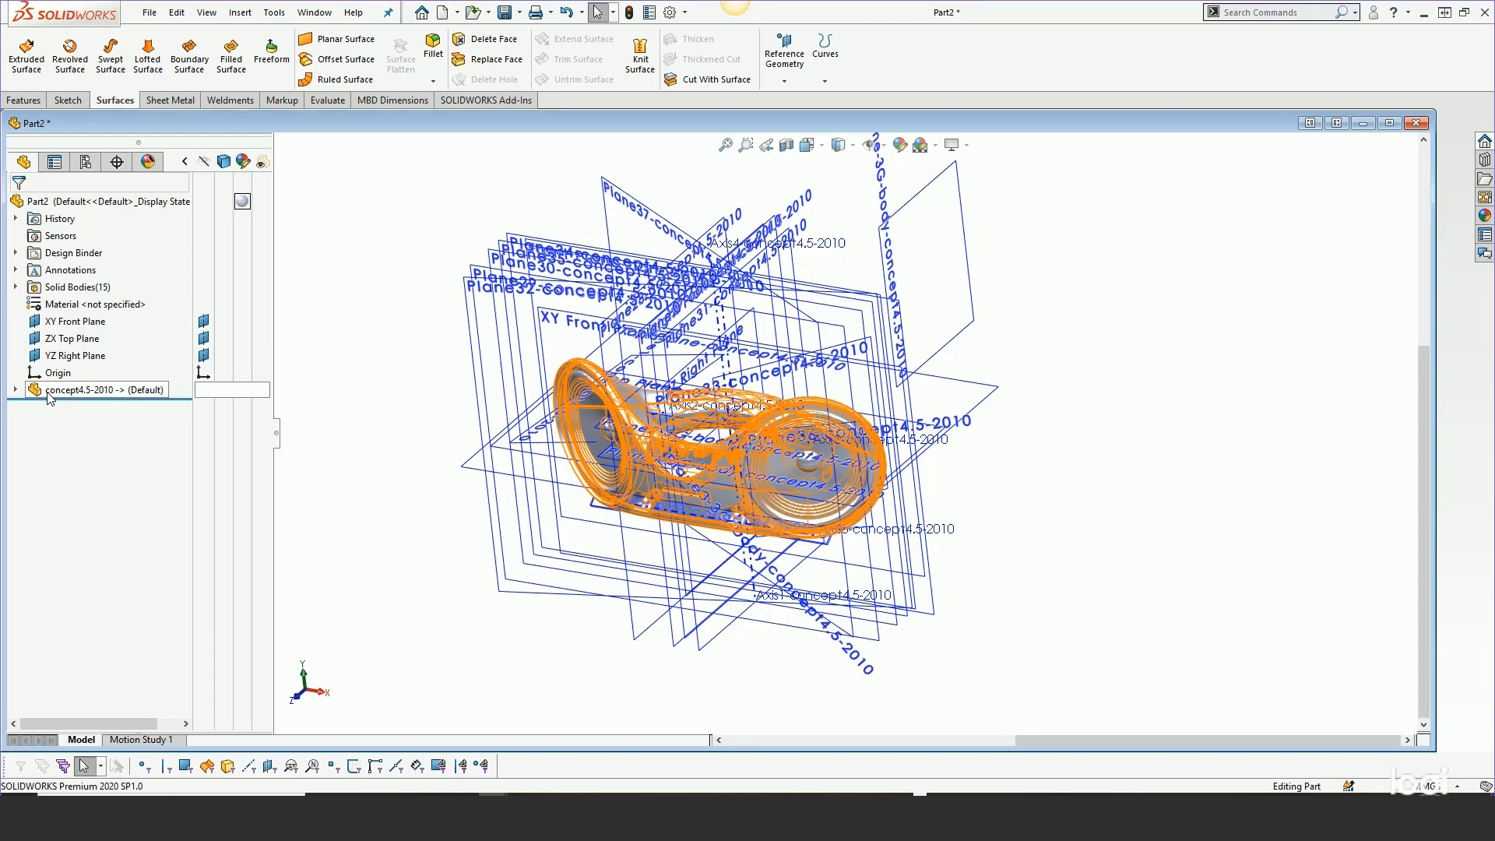
{"action": "left_click", "coordinate": [16, 287]}
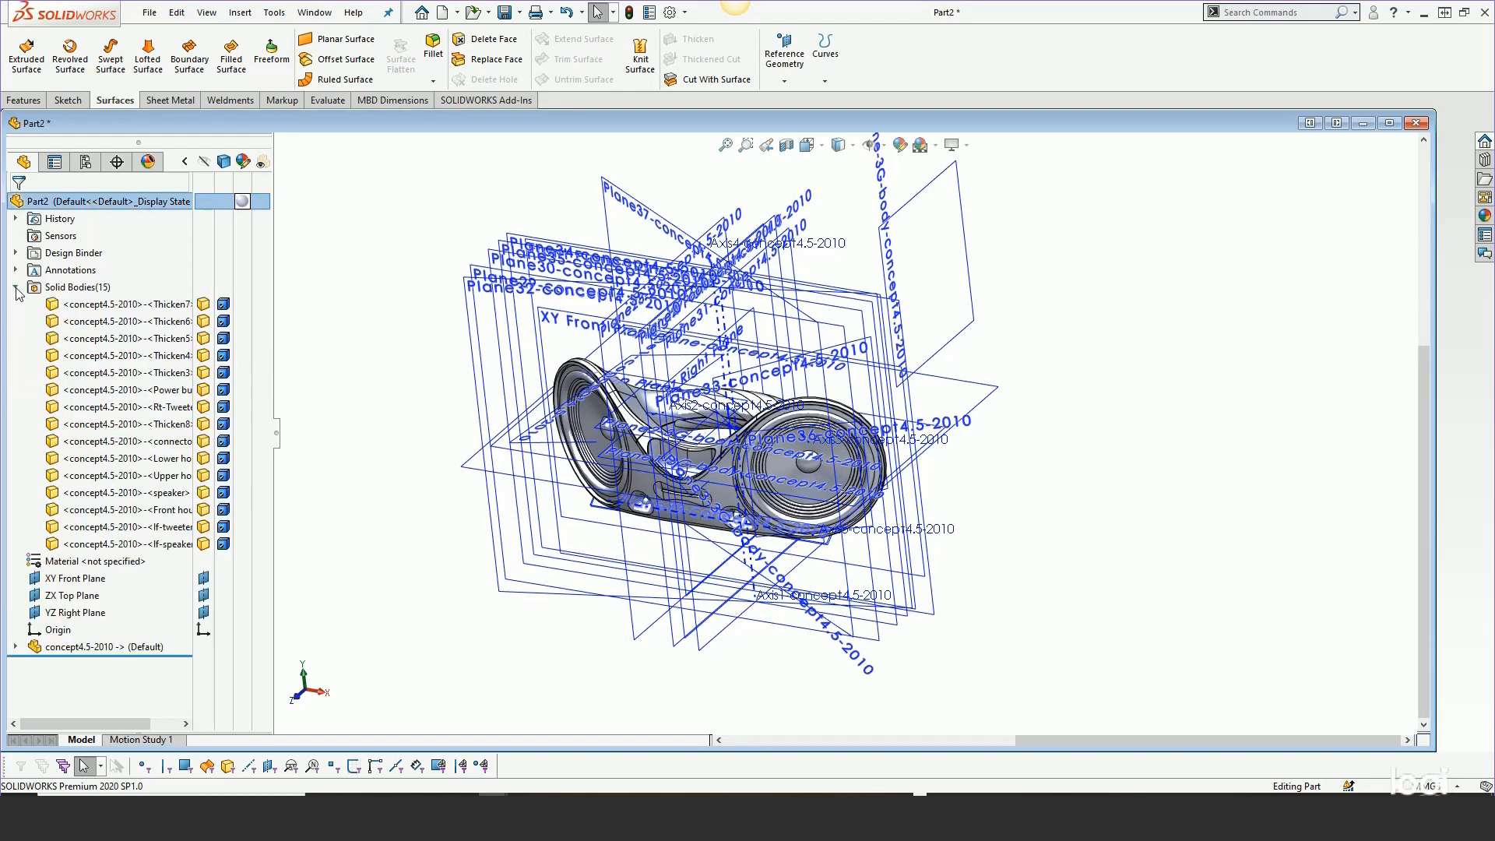
{"action": "left_click_drag", "start_coordinate": [275, 290], "coordinate": [380, 280]}
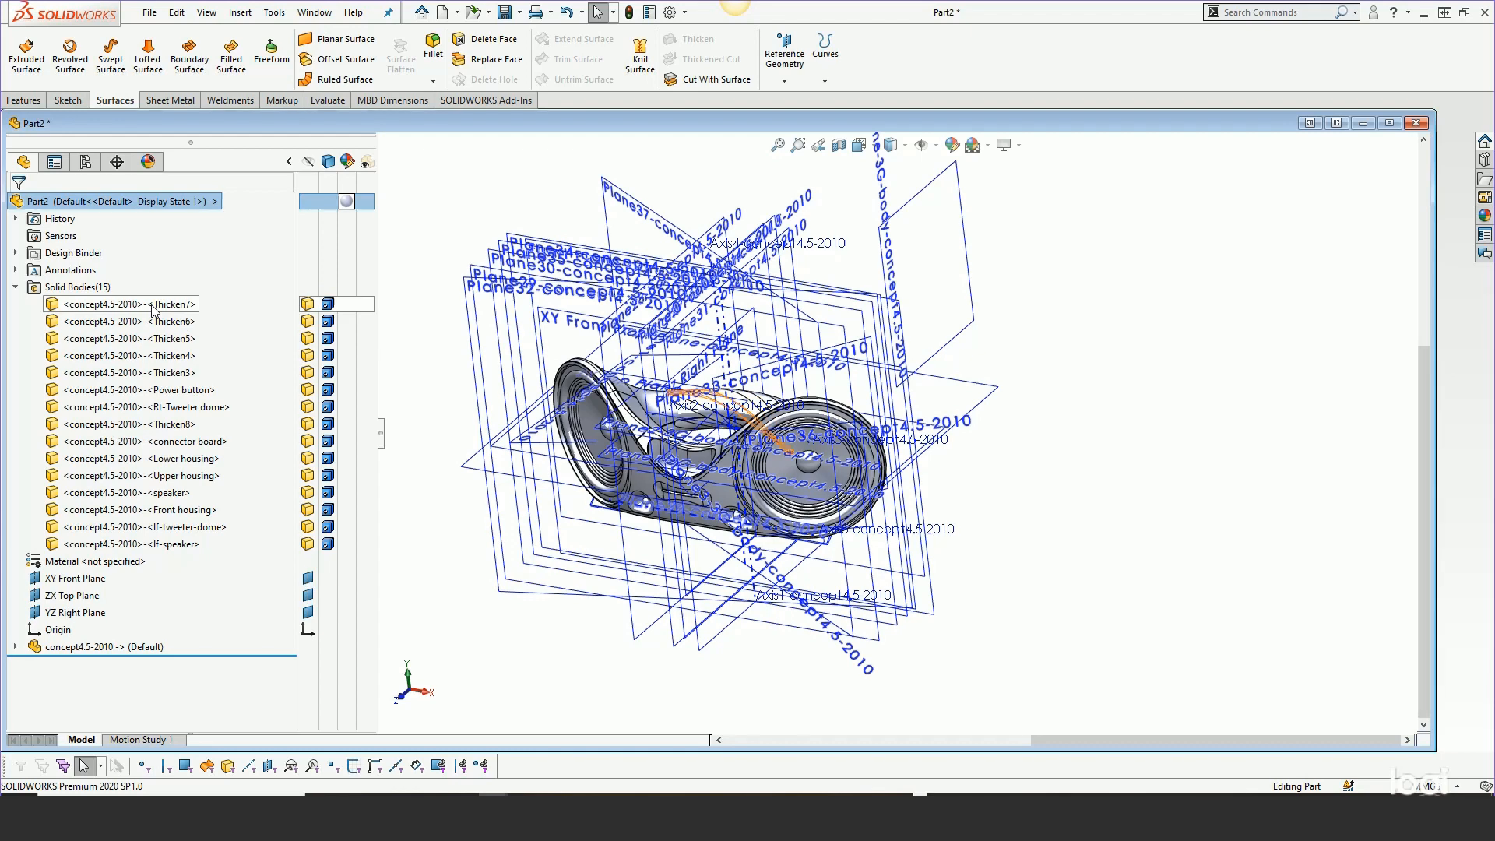
{"action": "left_click", "coordinate": [166, 512]}
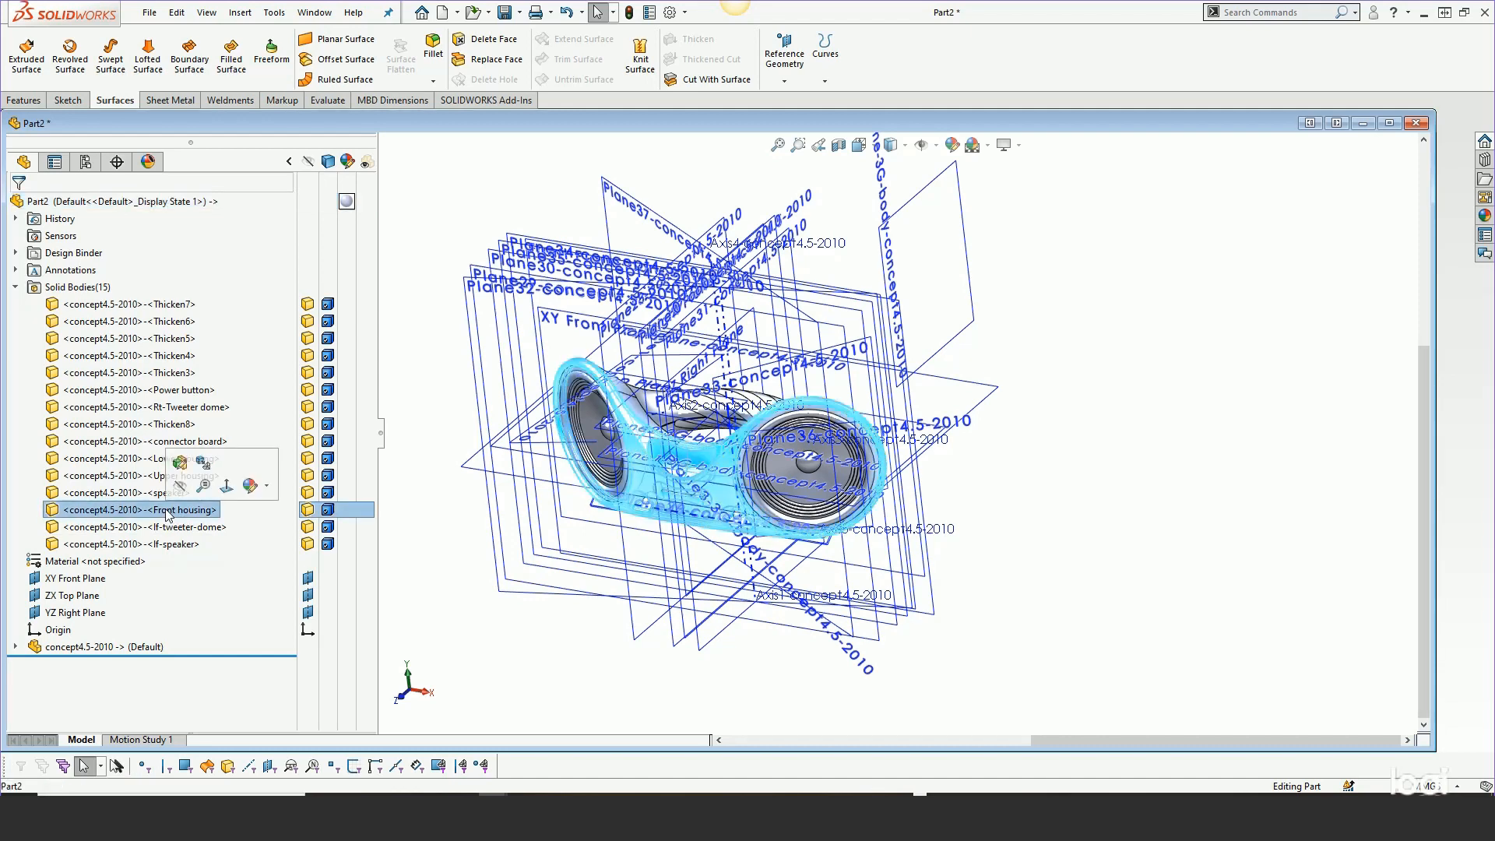
{"action": "key", "text": "Delete"}
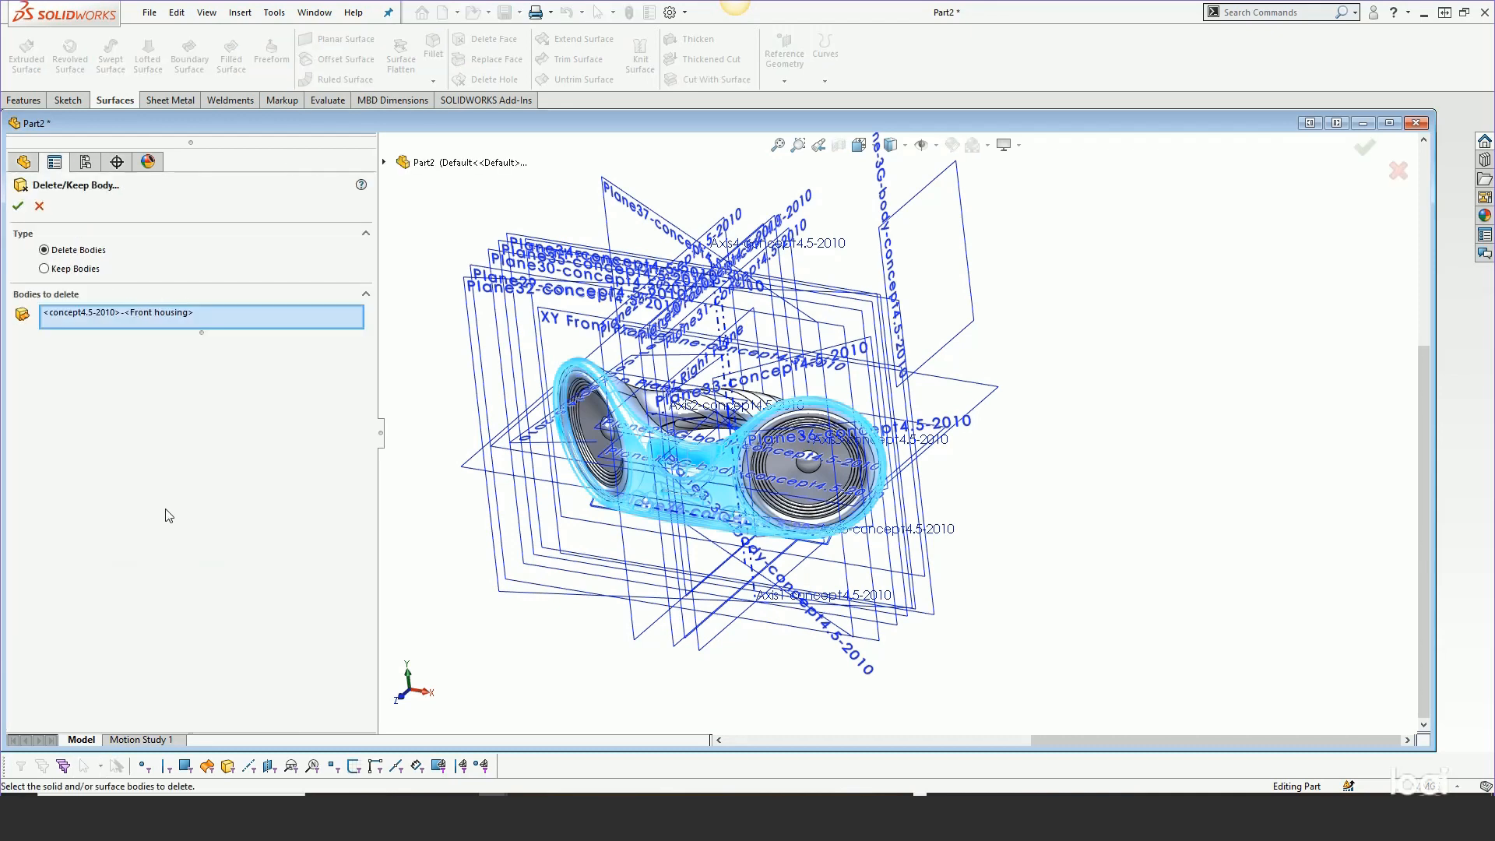
Switch to Keep Bodies so only Front housing remains, and orbit to inspect it
{"action": "left_click", "coordinate": [46, 270]}
{"action": "left_click", "coordinate": [17, 206]}
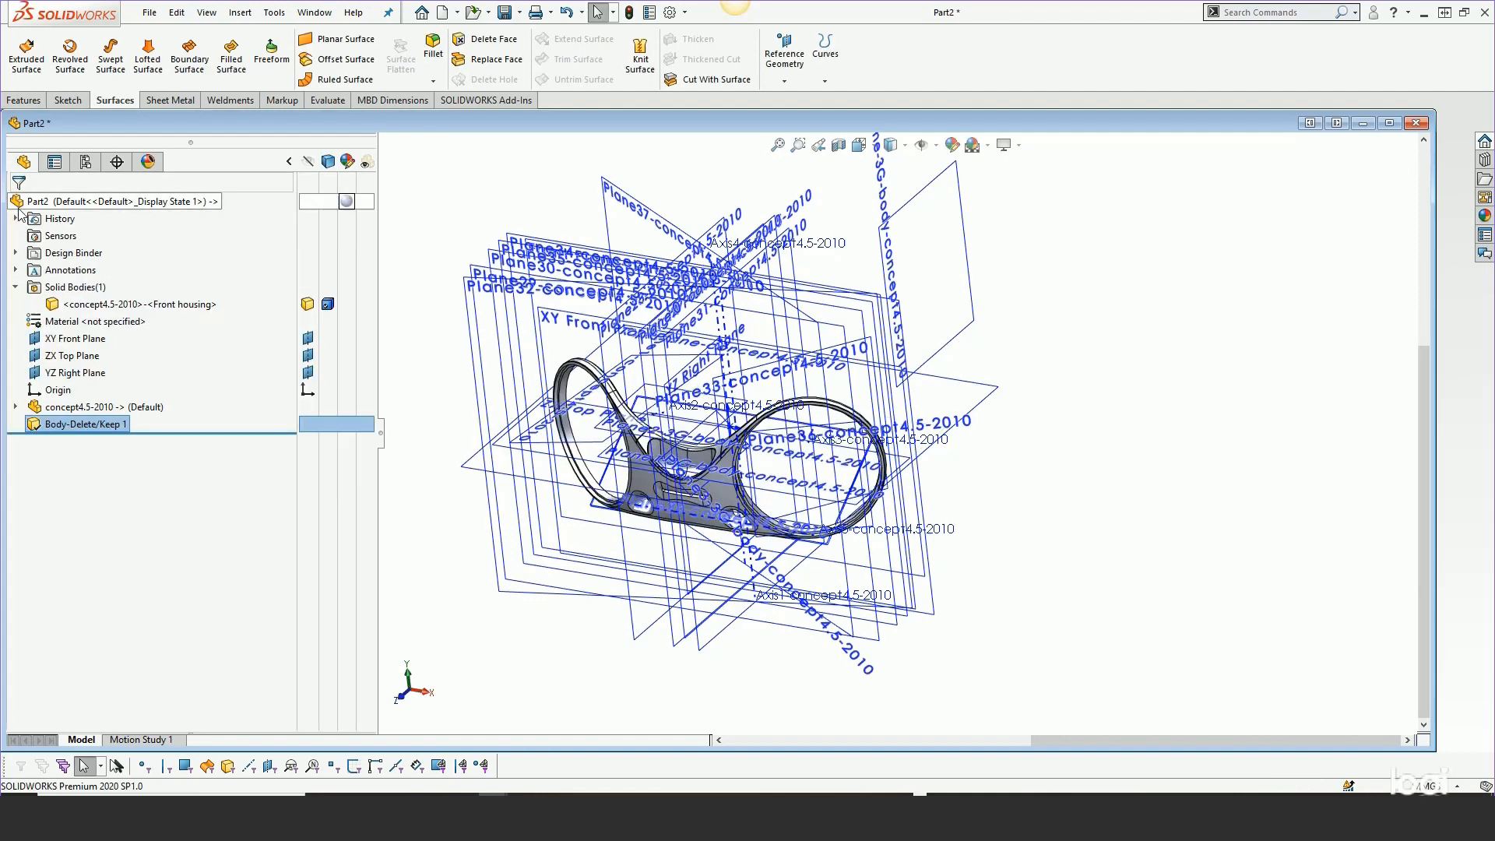
{"action": "middle_click_drag", "start_coordinate": [767, 450], "coordinate": [818, 486]}
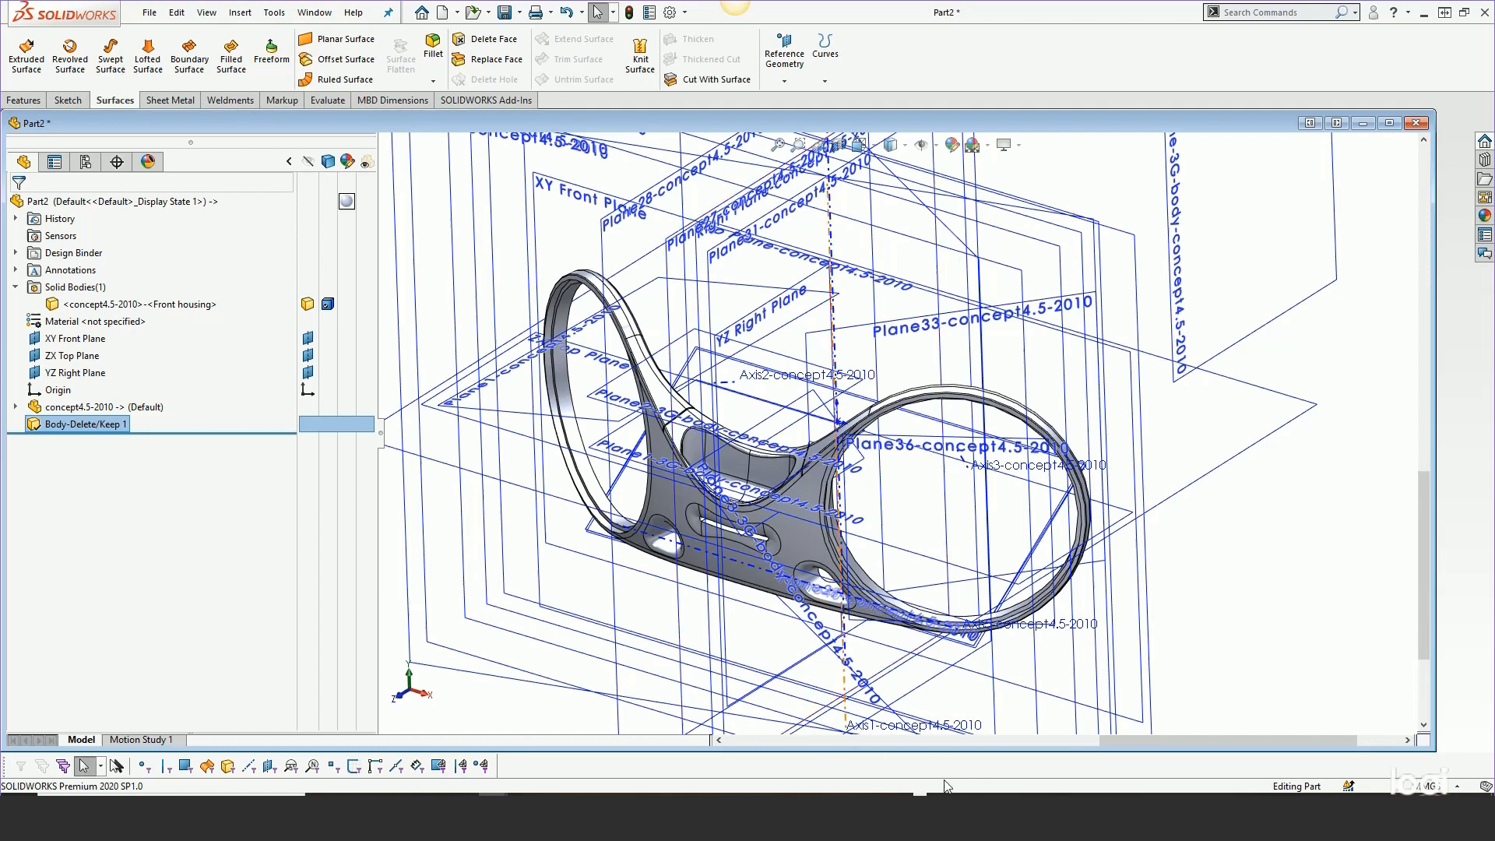
Switch from Part2 to the sounddock-good.SLDPRT document
{"action": "left_click", "coordinate": [978, 795]}
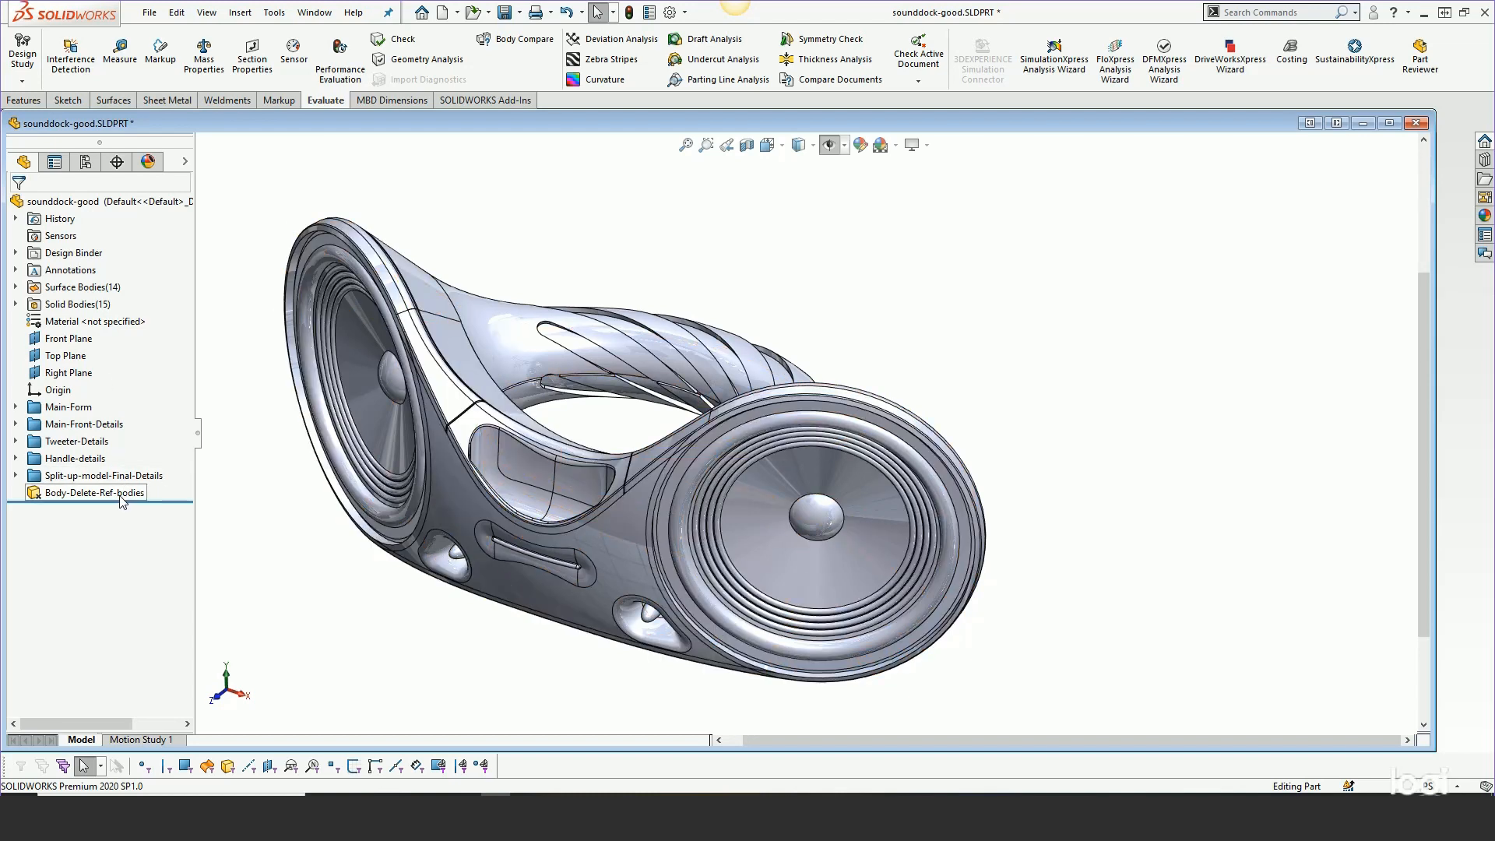
Launch Save Bodies from Insert > Features on the sounddock-good part
{"action": "left_click", "coordinate": [242, 17]}
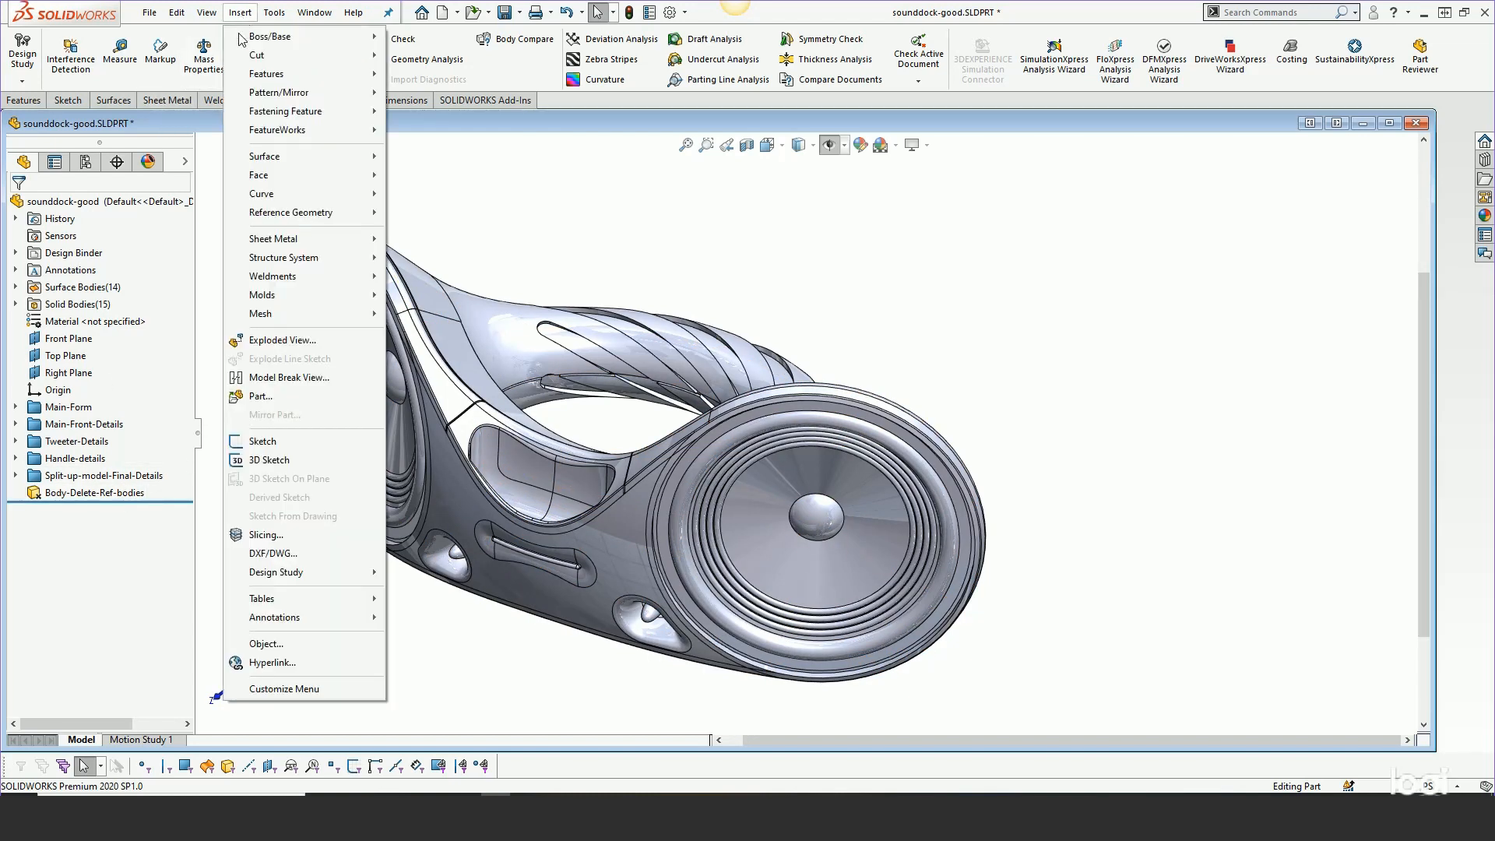
{"action": "mouse_move", "coordinate": [265, 74]}
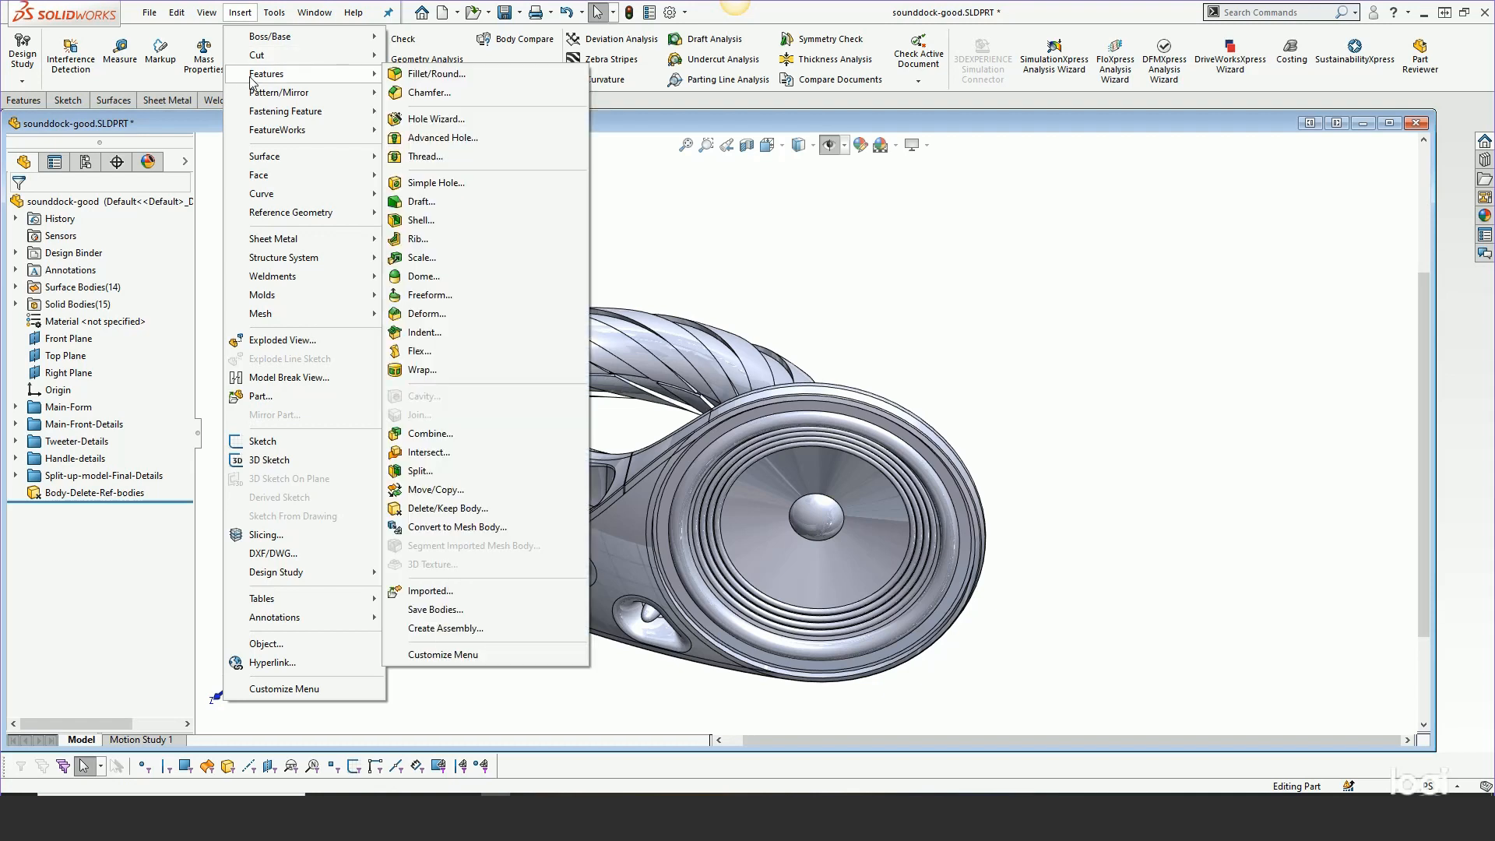
{"action": "left_click", "coordinate": [442, 610]}
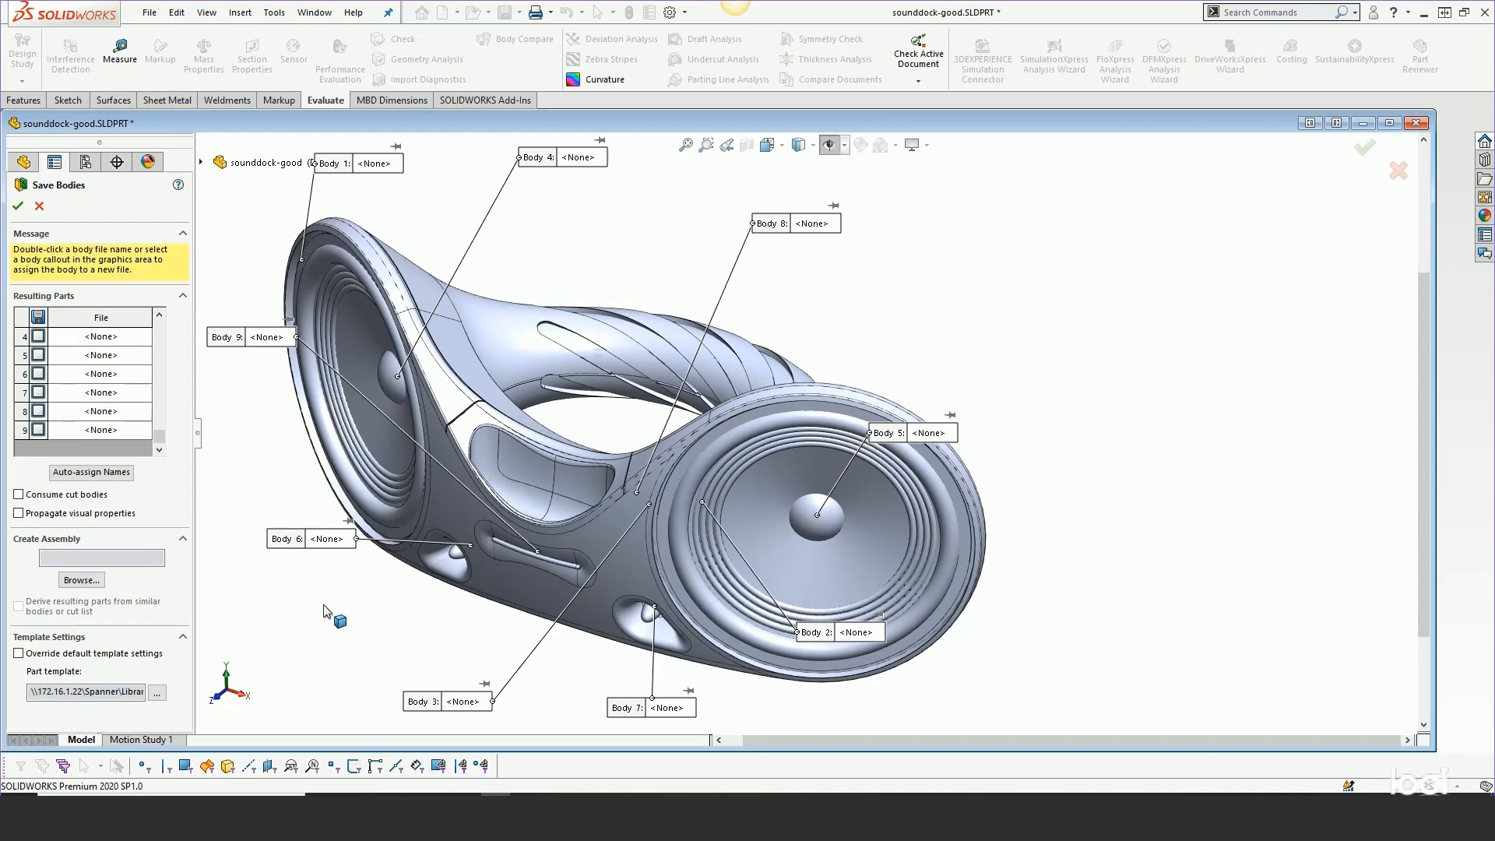
Expand the flyout tree's Solid Bodies folder and scroll Resulting Parts to the top
{"action": "scroll", "coordinate": [329, 610], "scroll_direction": "up", "scroll_amount": 1}
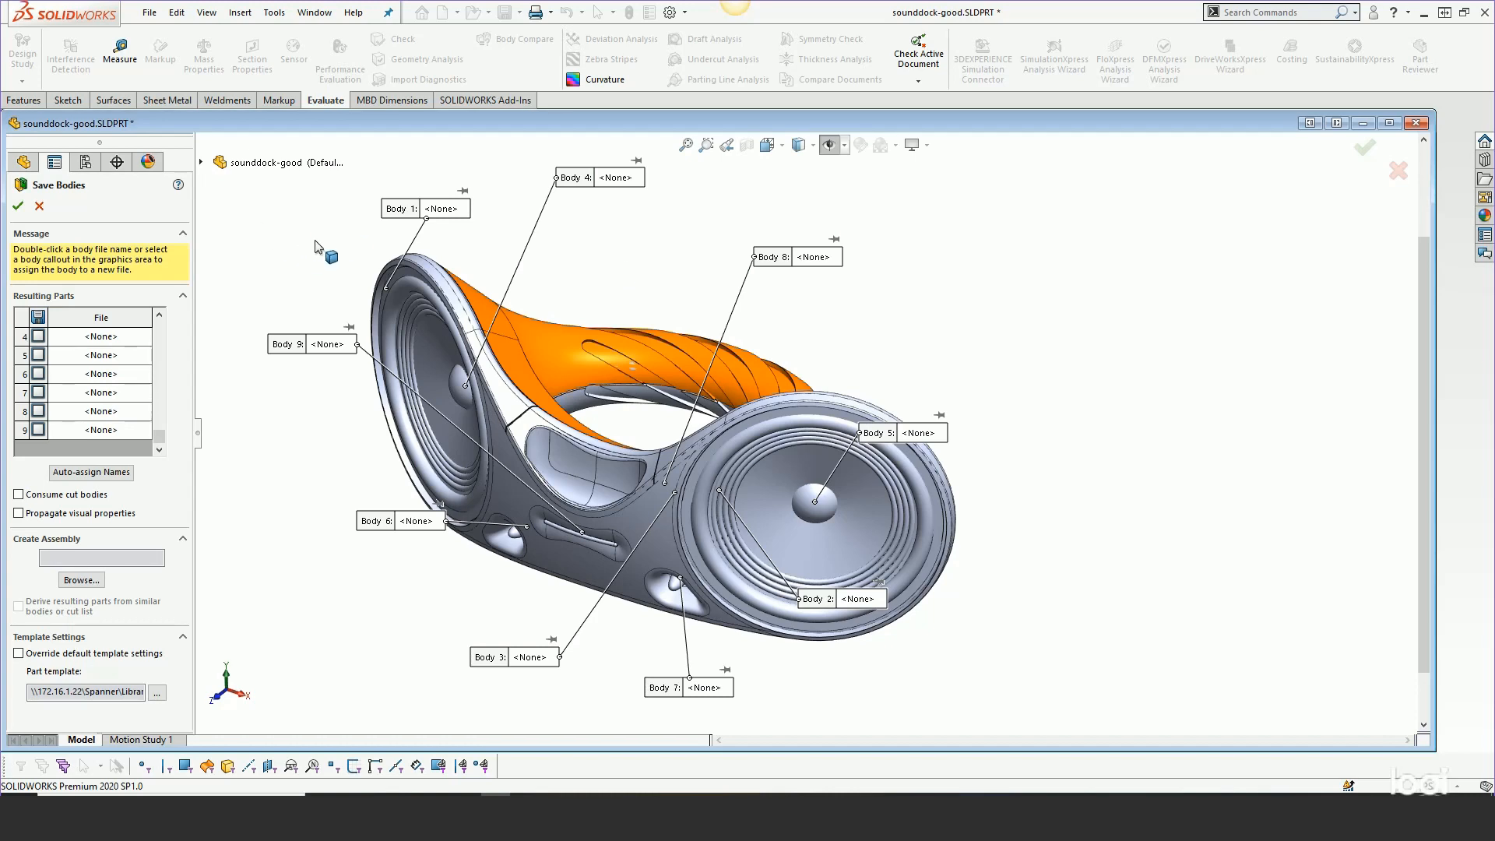
{"action": "left_click", "coordinate": [200, 162]}
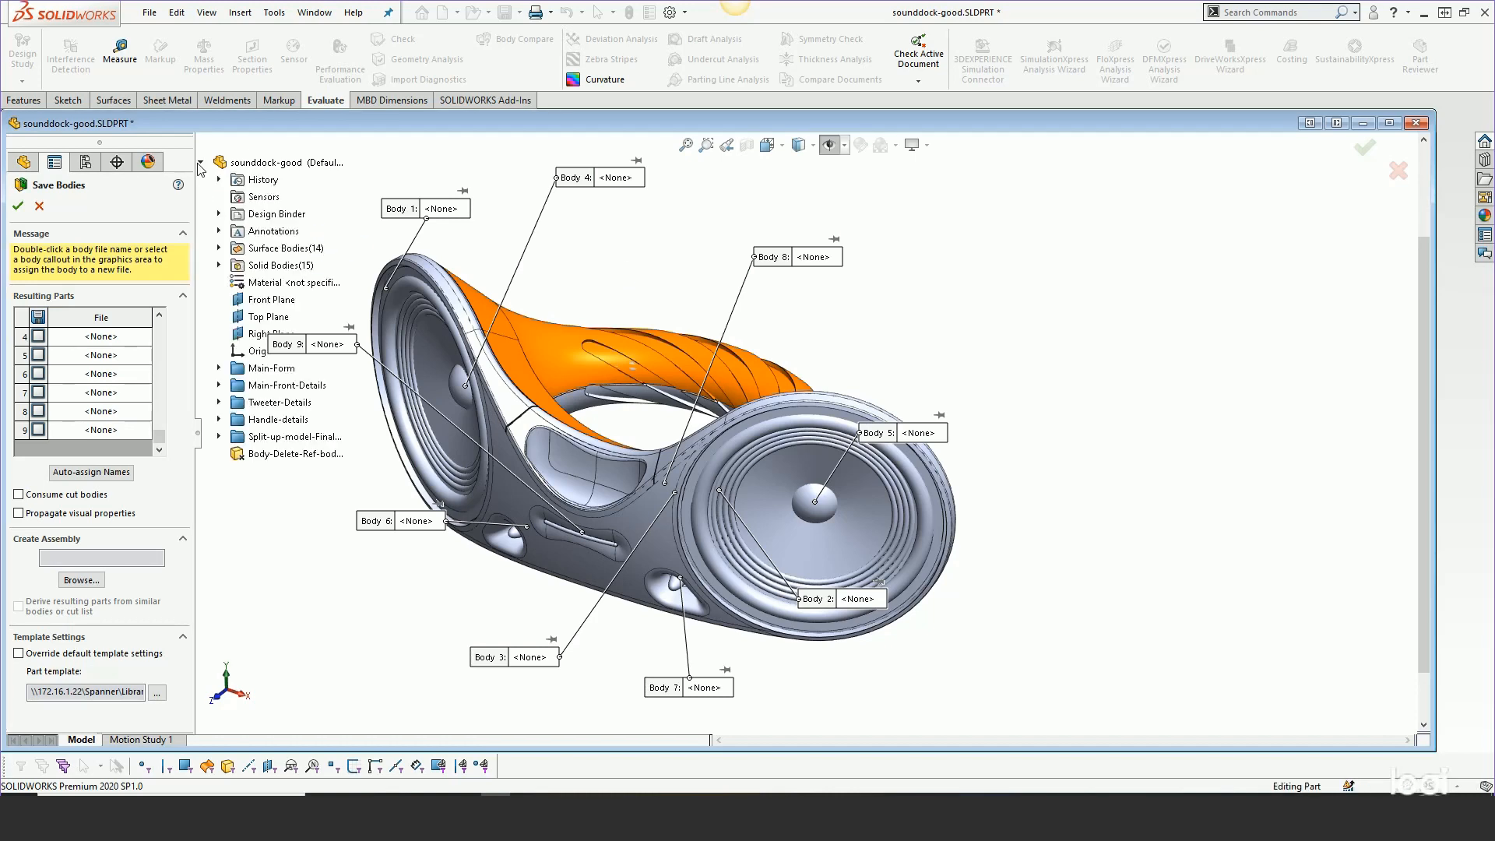
{"action": "left_click", "coordinate": [219, 266]}
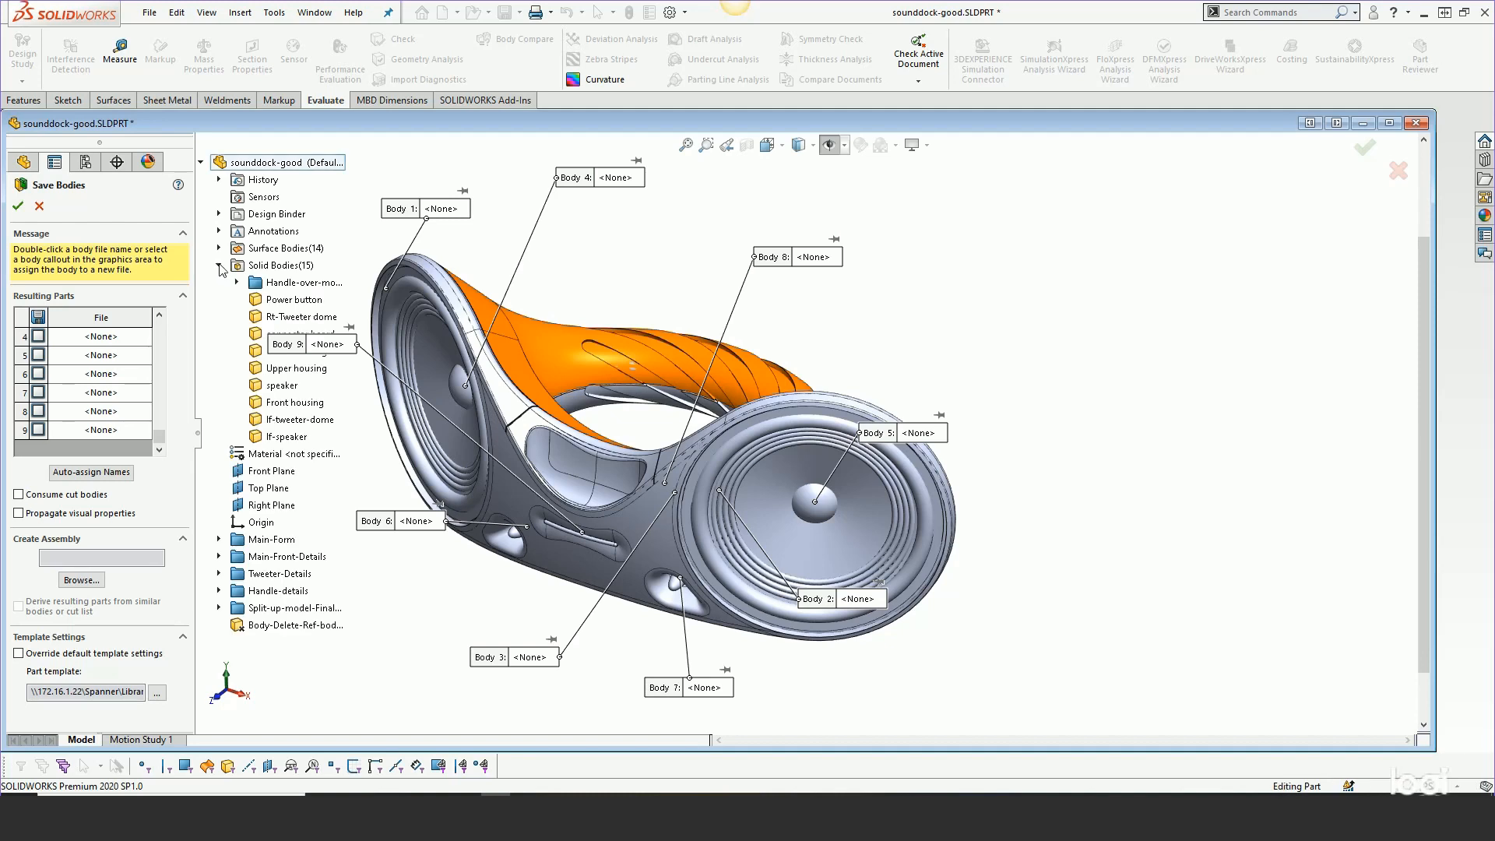
{"action": "scroll", "coordinate": [956, 398], "scroll_direction": "up", "scroll_amount": 3}
{"action": "scroll", "coordinate": [673, 420], "scroll_direction": "down", "scroll_amount": 3}
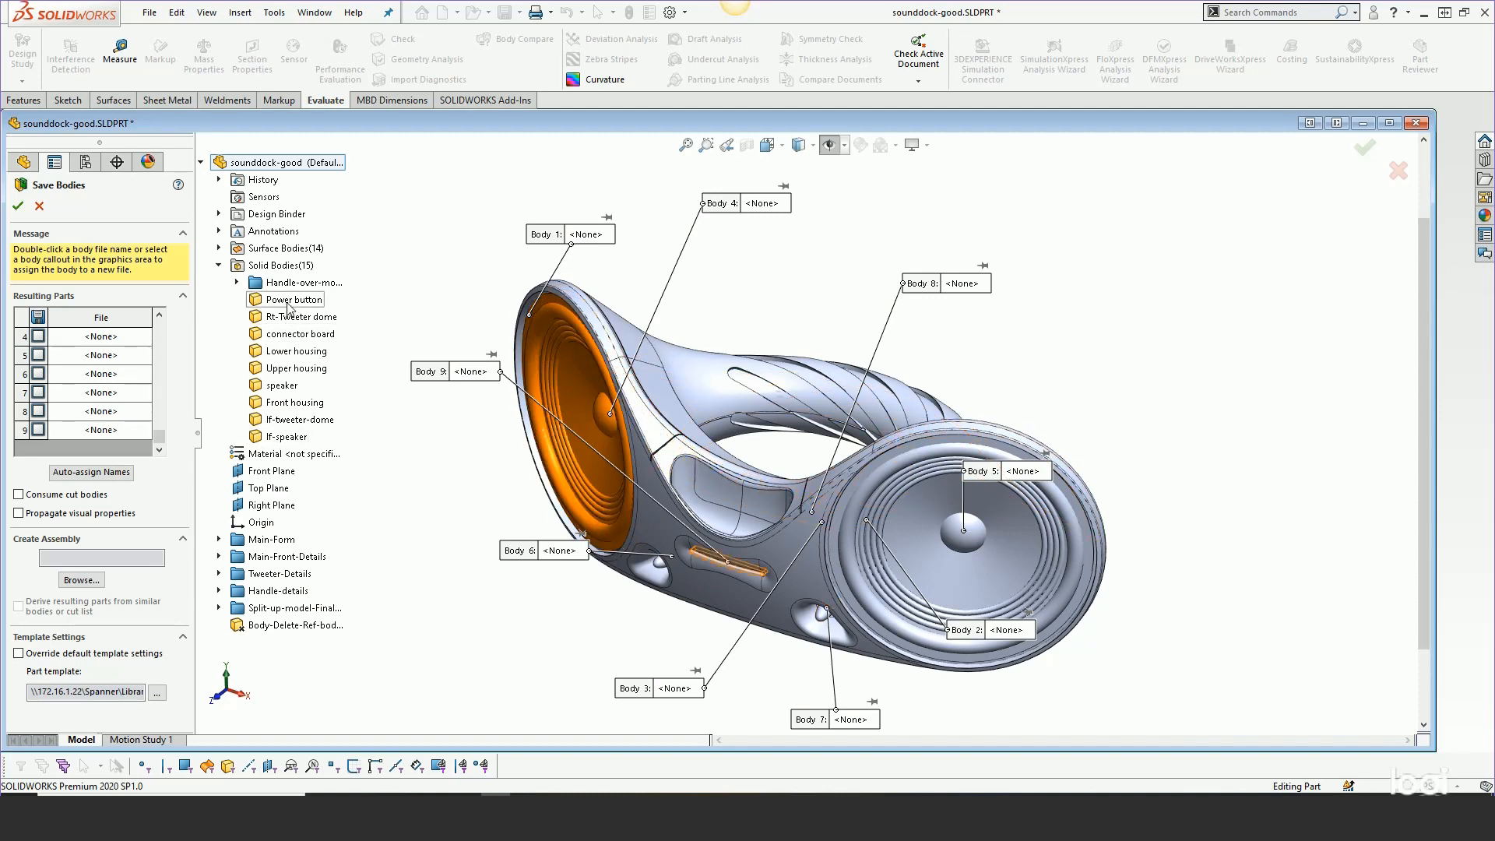
{"action": "left_click", "coordinate": [236, 284]}
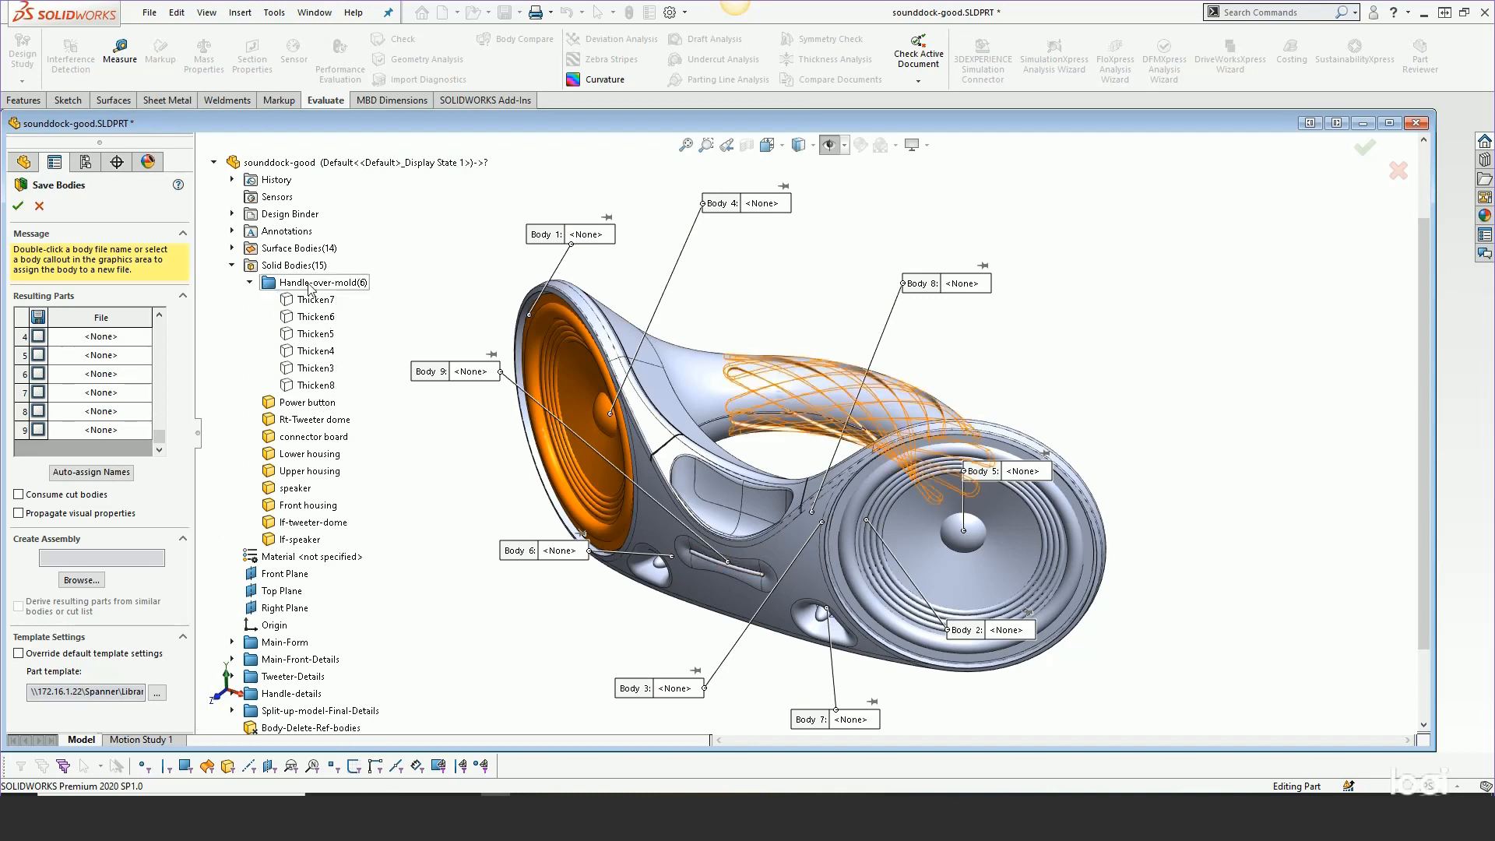
{"action": "left_click", "coordinate": [250, 284]}
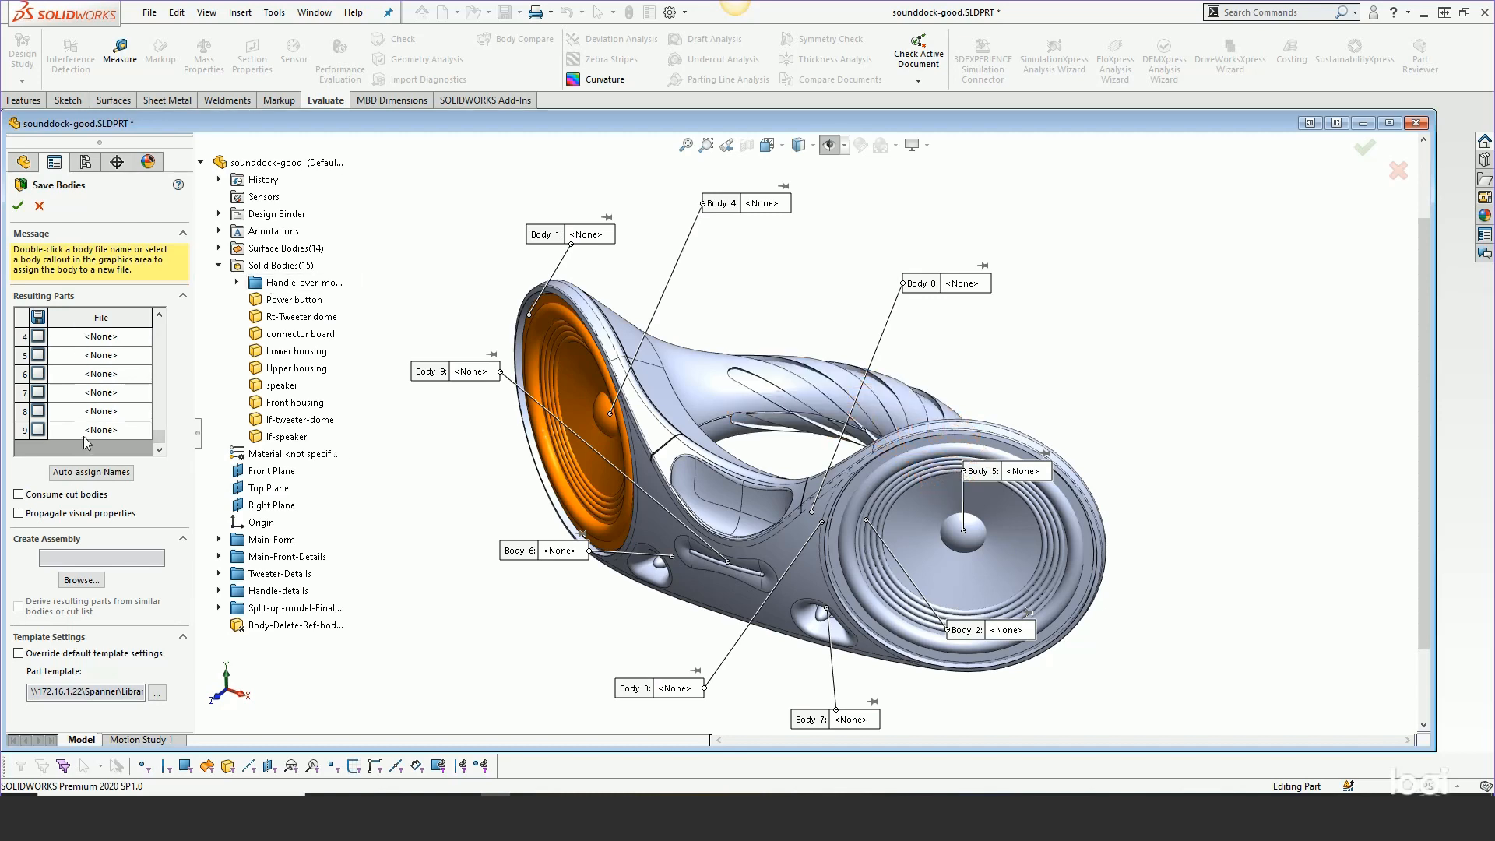
{"action": "left_click_drag", "start_coordinate": [159, 442], "coordinate": [173, 336]}
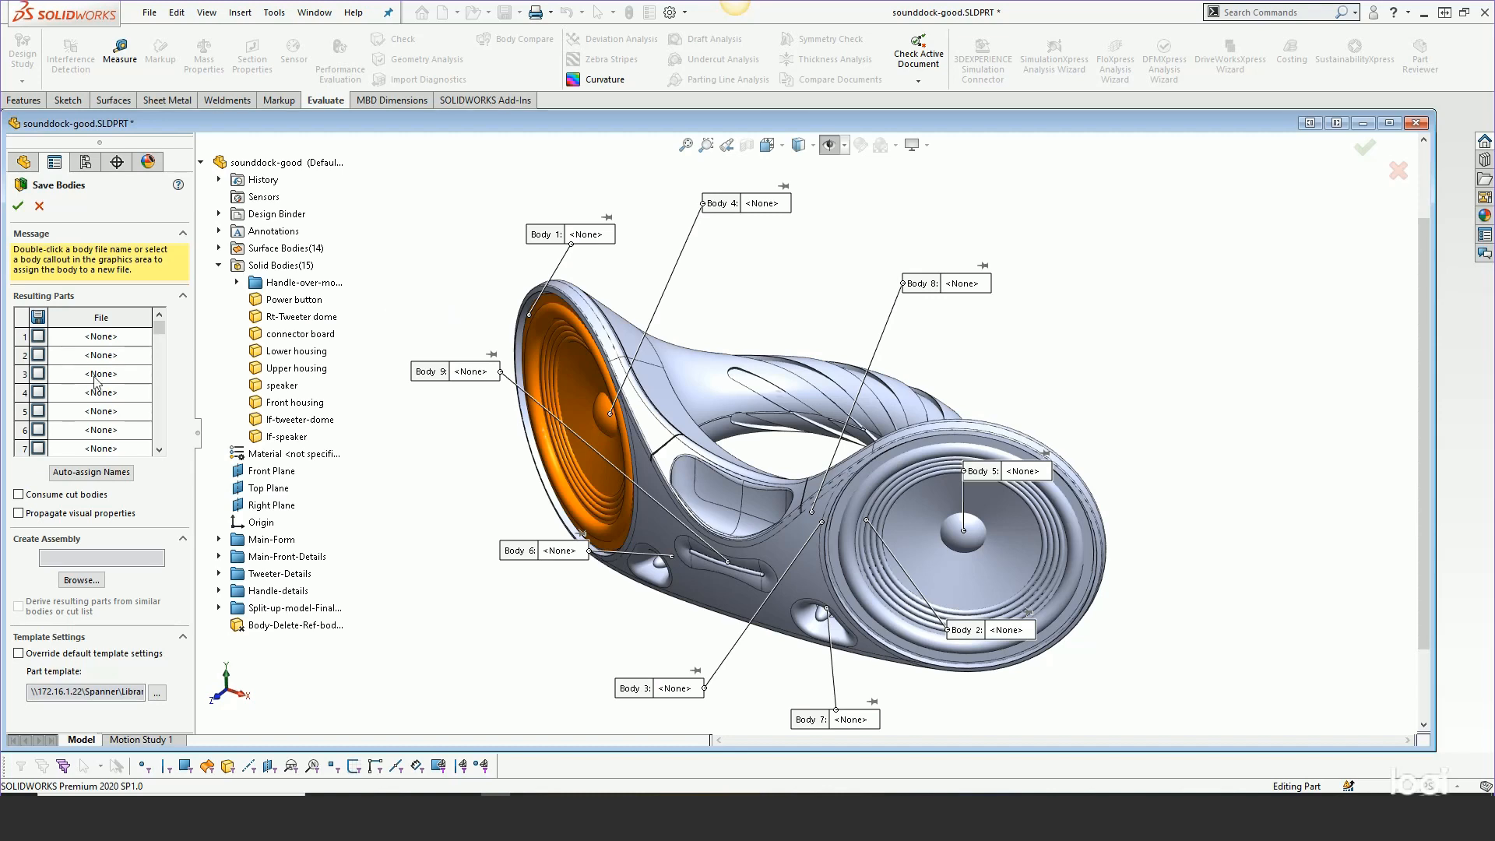
Check all nine bodies with auto-named .SLDPRT files and browse for the assembly's save location
{"action": "left_click", "coordinate": [37, 317]}
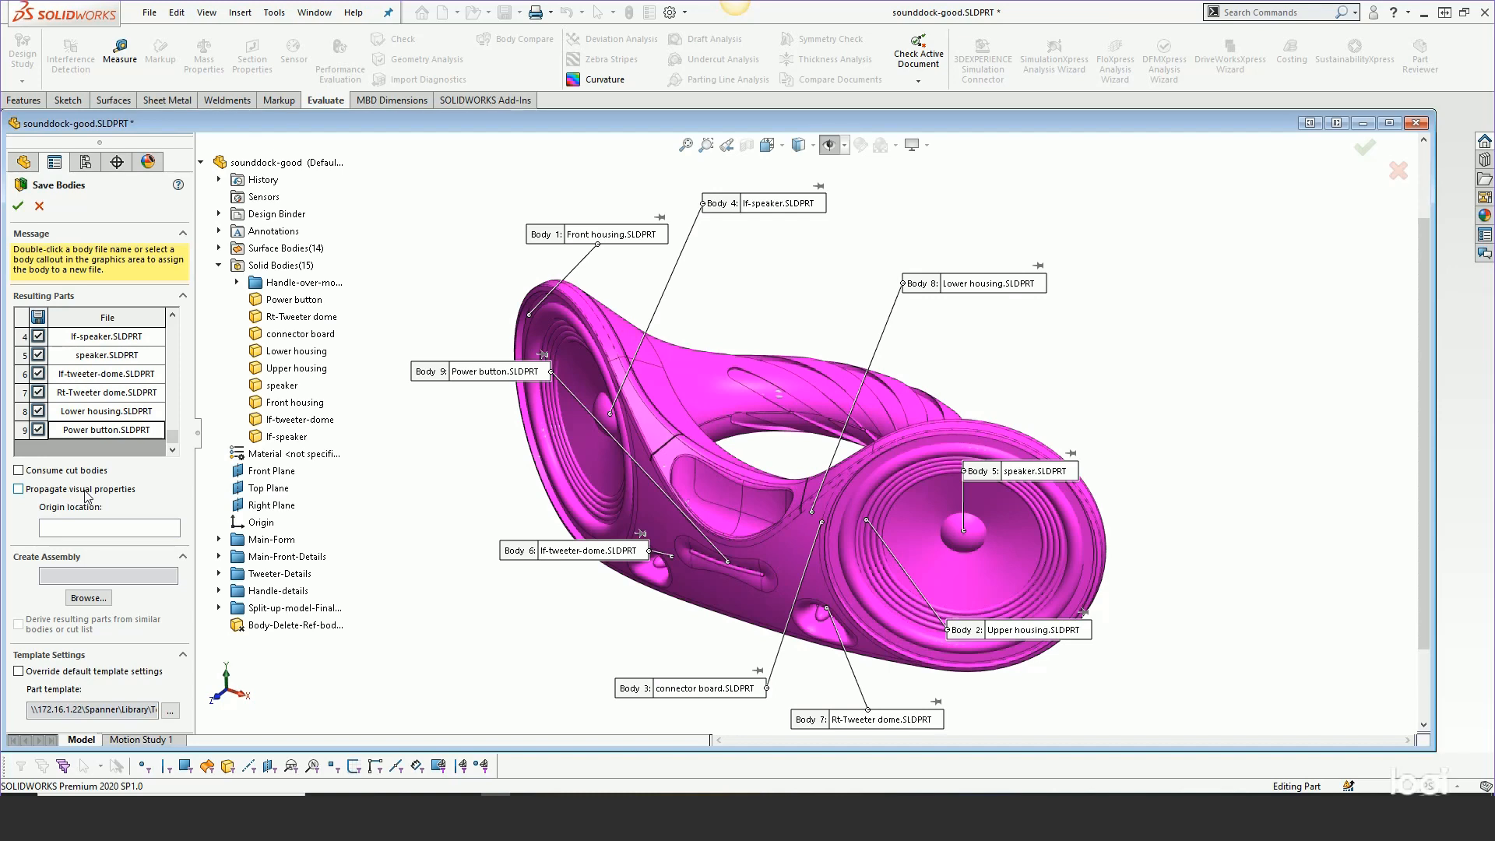
{"action": "left_click", "coordinate": [88, 598]}
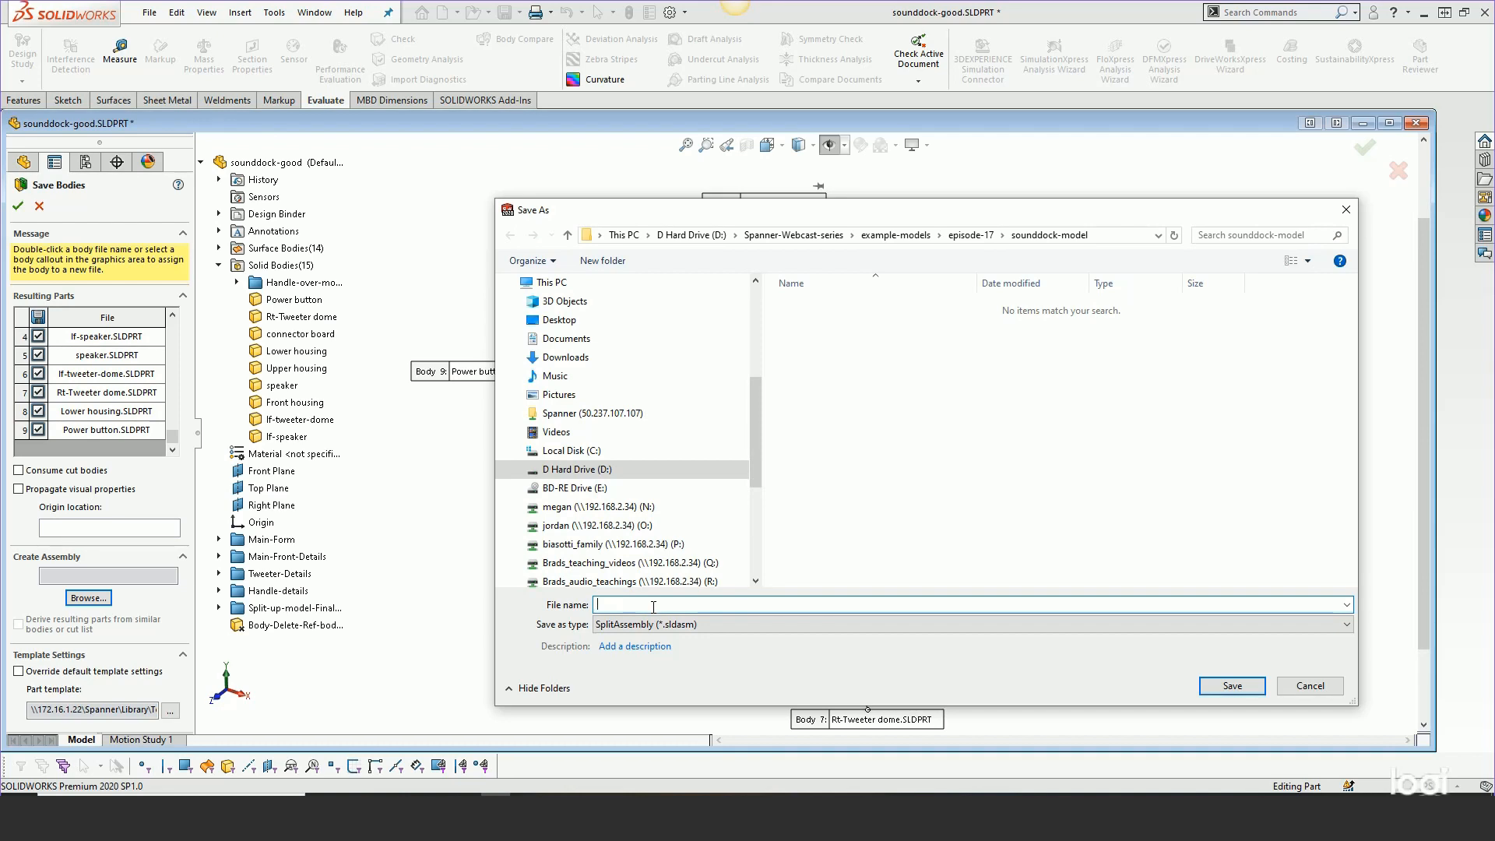
Name the new assembly file sounddock-main-assembly in the sounddock-model folder
{"action": "type", "text": "sounddock"}
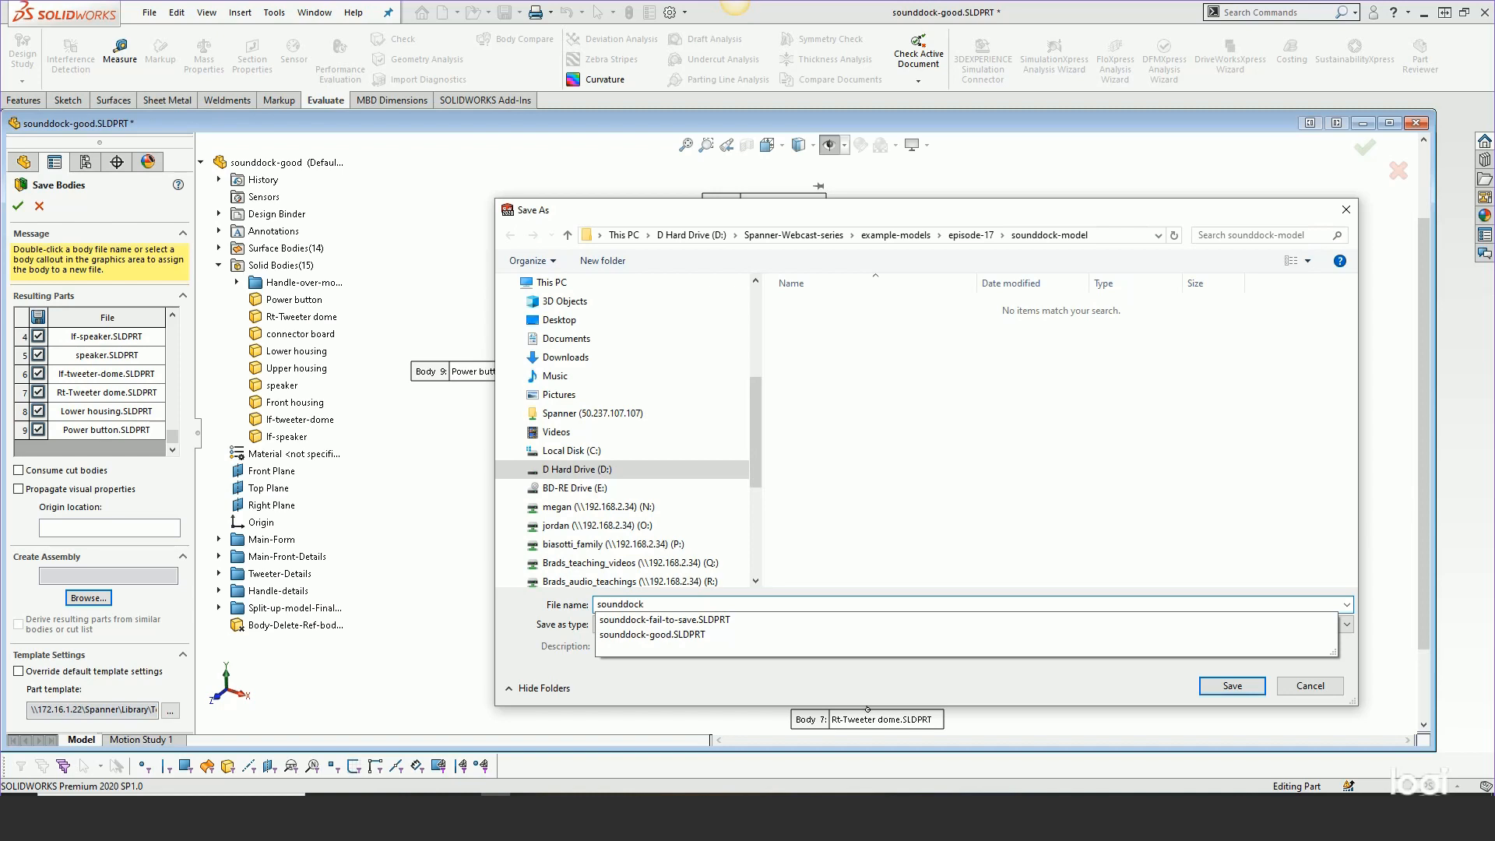
{"action": "type", "text": "-main"}
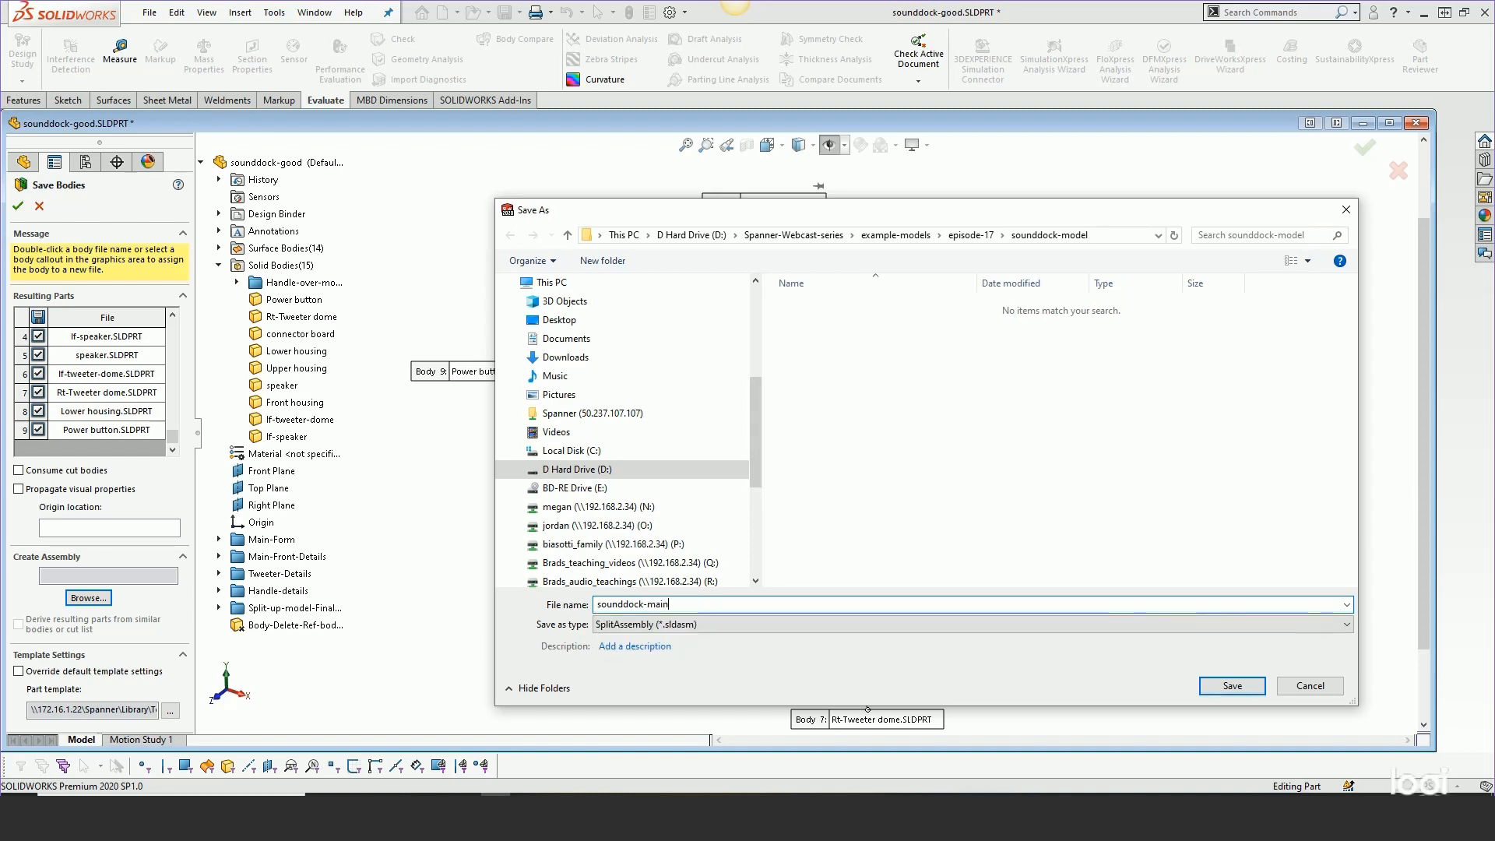
{"action": "type", "text": "-assembly"}
{"action": "key", "text": "Return"}
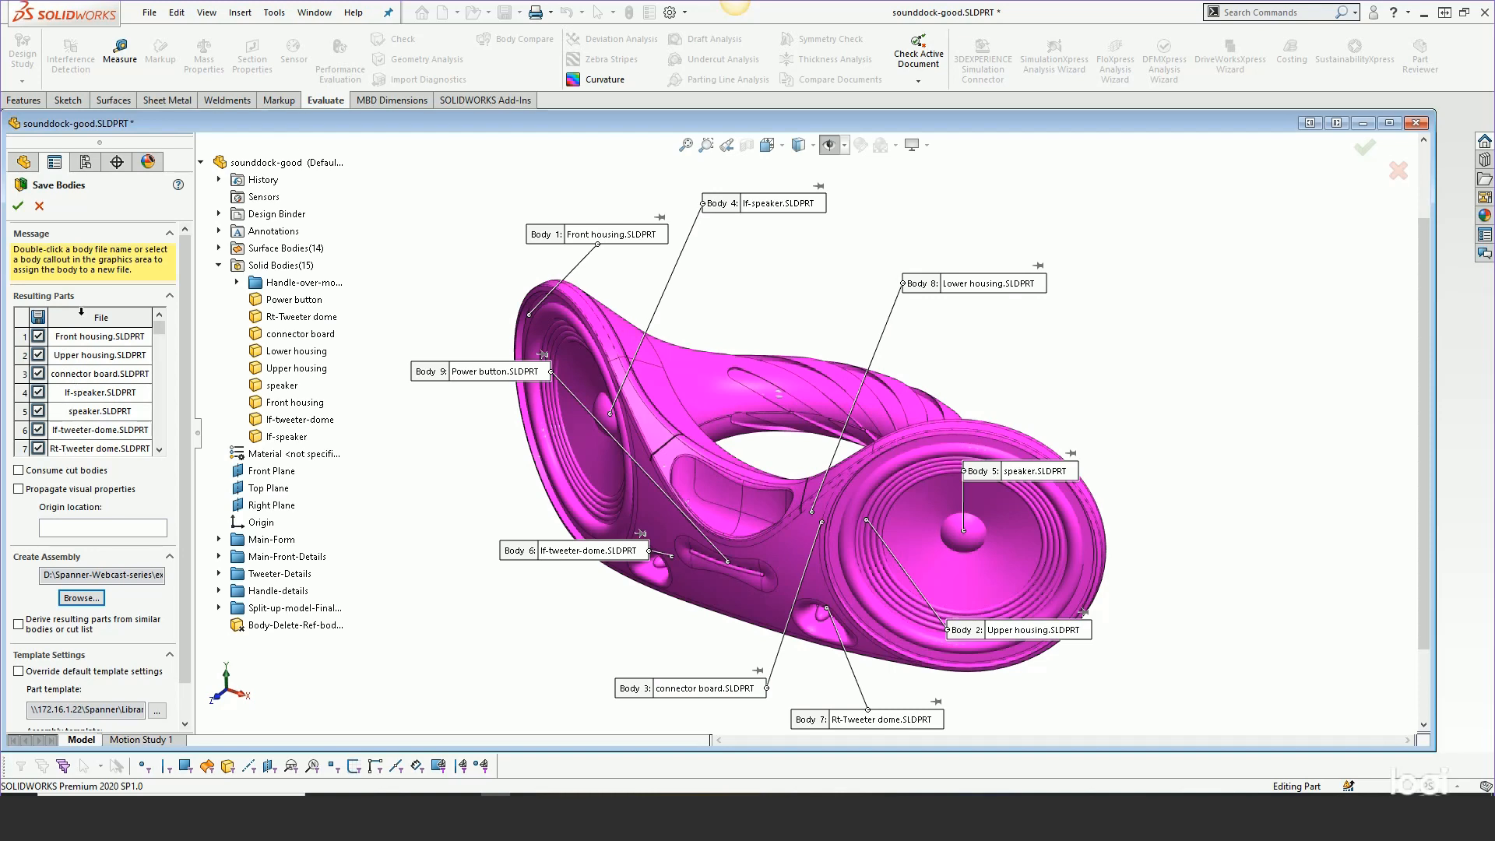
Create and rebuild sounddock-main-assembly, switch to its window, and widen the component tree
{"action": "left_click", "coordinate": [18, 207]}
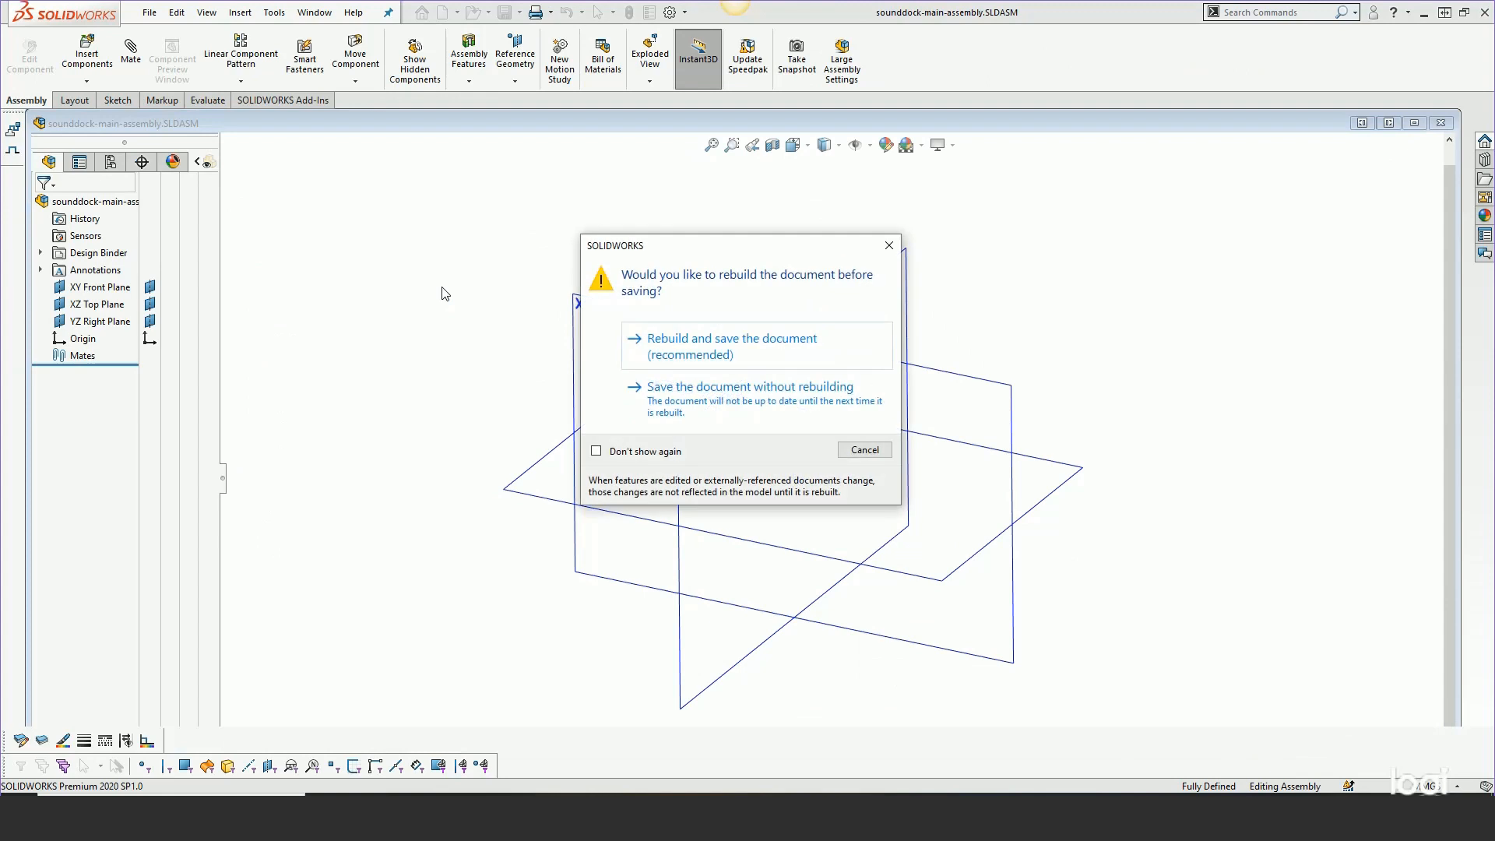
{"action": "left_click", "coordinate": [717, 343]}
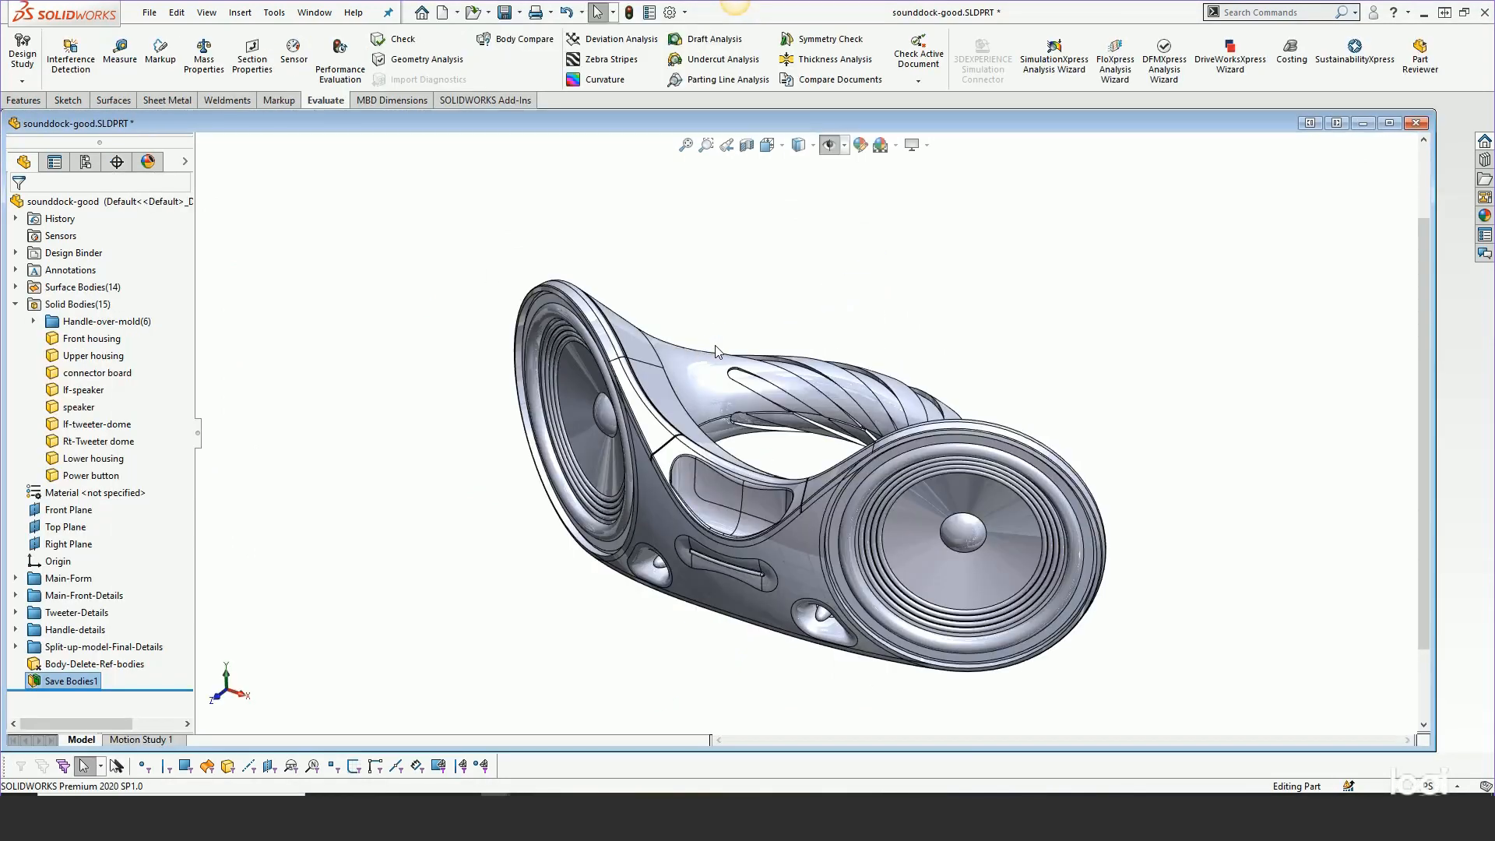
{"action": "left_click", "coordinate": [315, 12]}
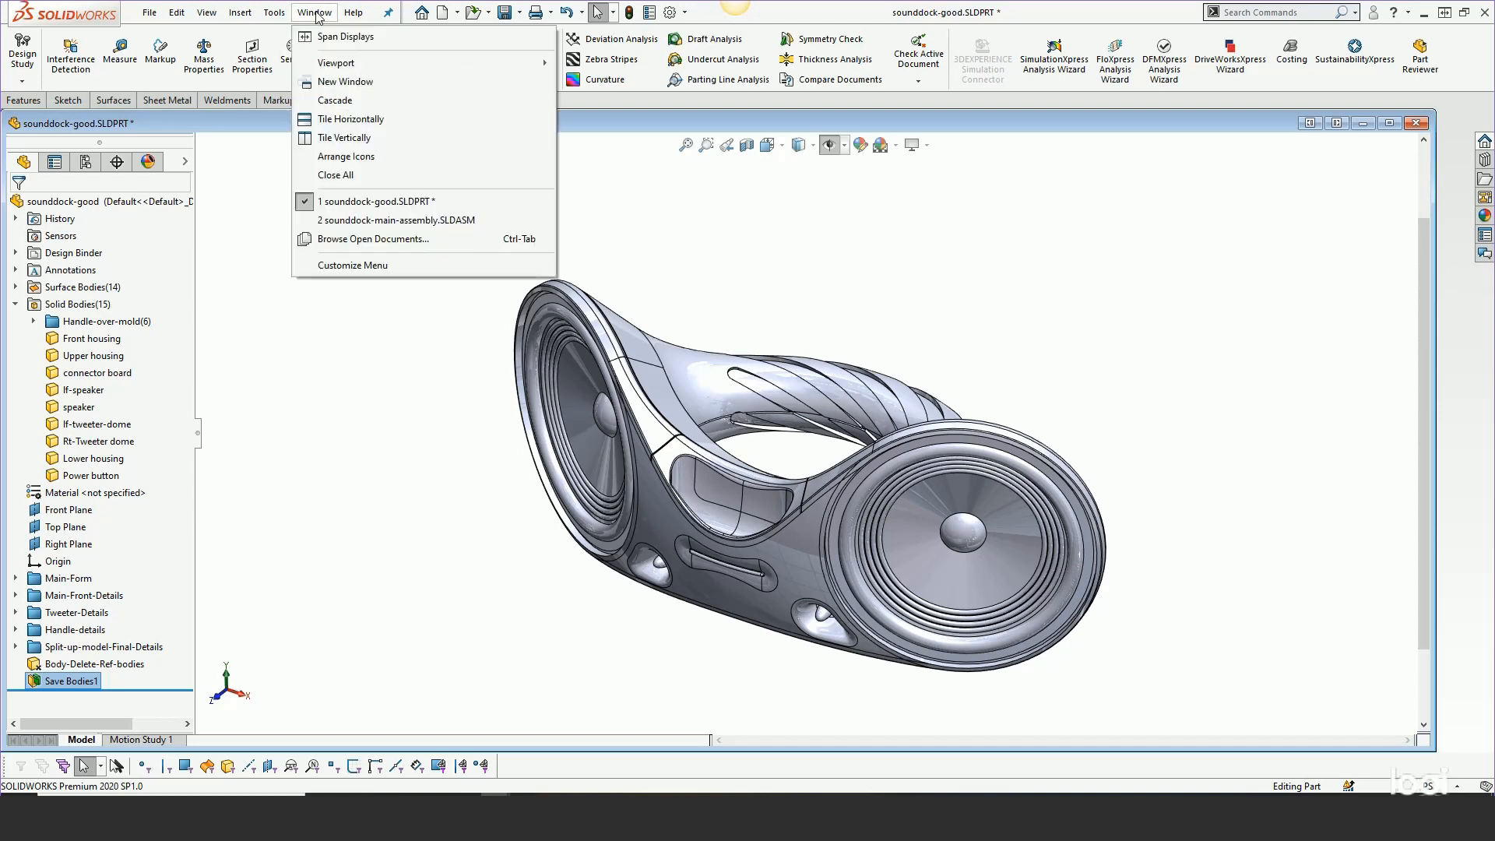
{"action": "left_click", "coordinate": [522, 220]}
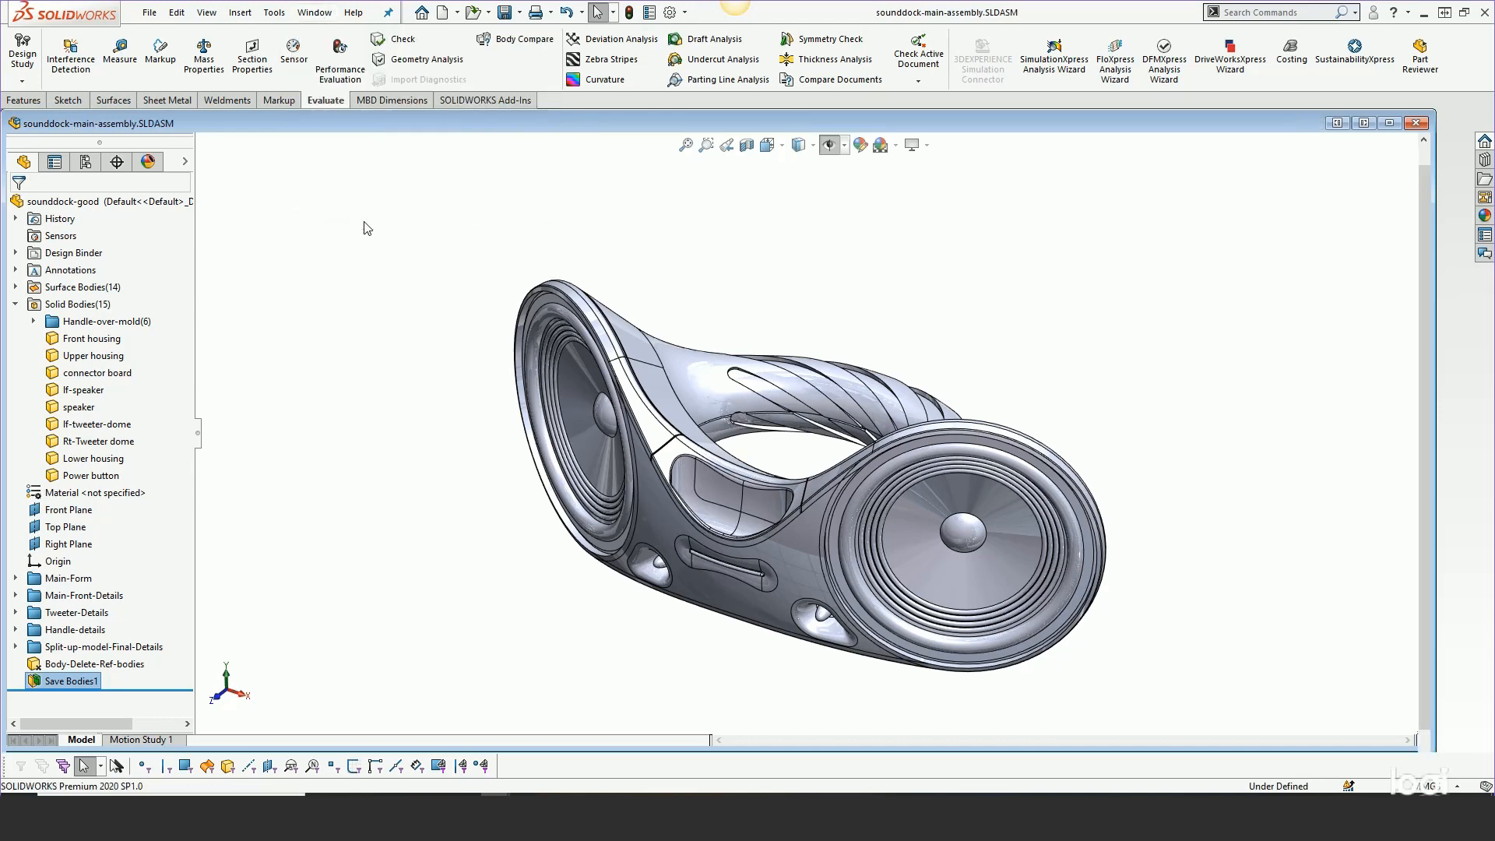
{"action": "scroll", "coordinate": [597, 312], "scroll_direction": "up", "scroll_amount": 2}
{"action": "middle_click_drag", "start_coordinate": [661, 351], "coordinate": [631, 357]}
{"action": "scroll", "coordinate": [929, 528], "scroll_direction": "down", "scroll_amount": 2}
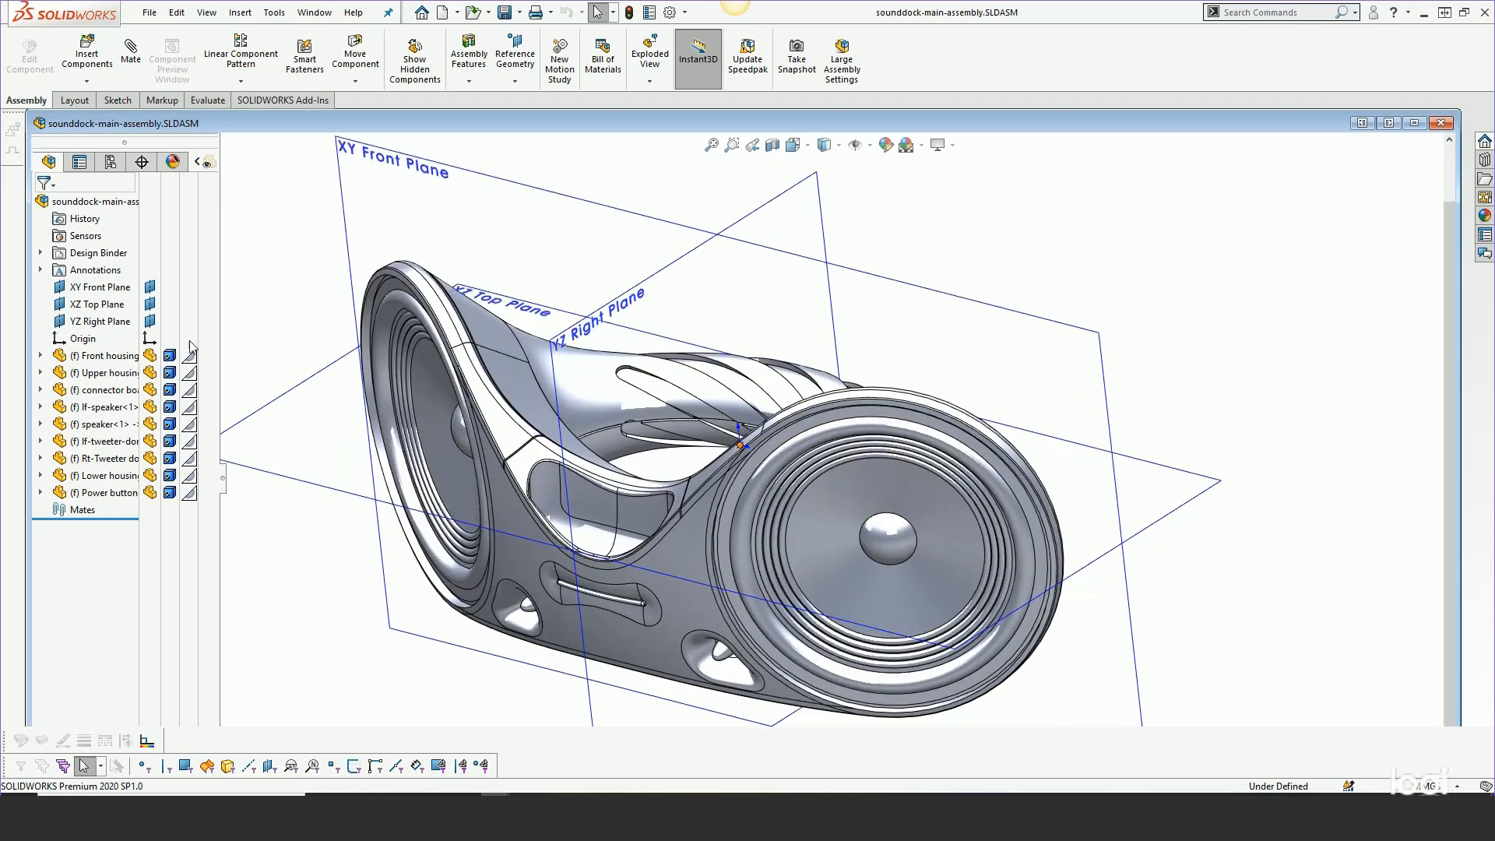
{"action": "left_click_drag", "start_coordinate": [218, 290], "coordinate": [413, 274]}
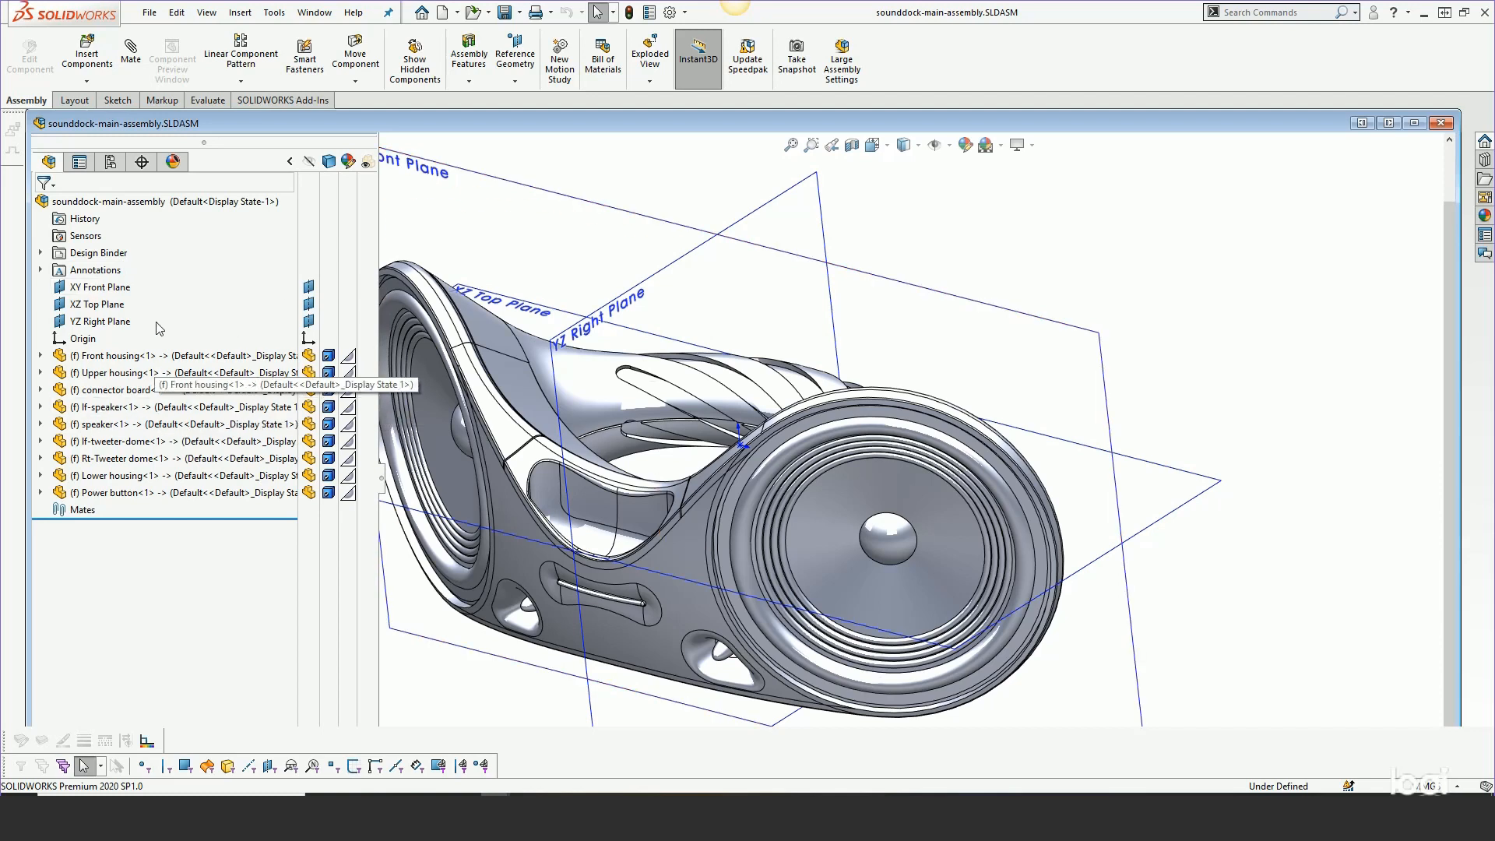
{"action": "right_click", "coordinate": [90, 362]}
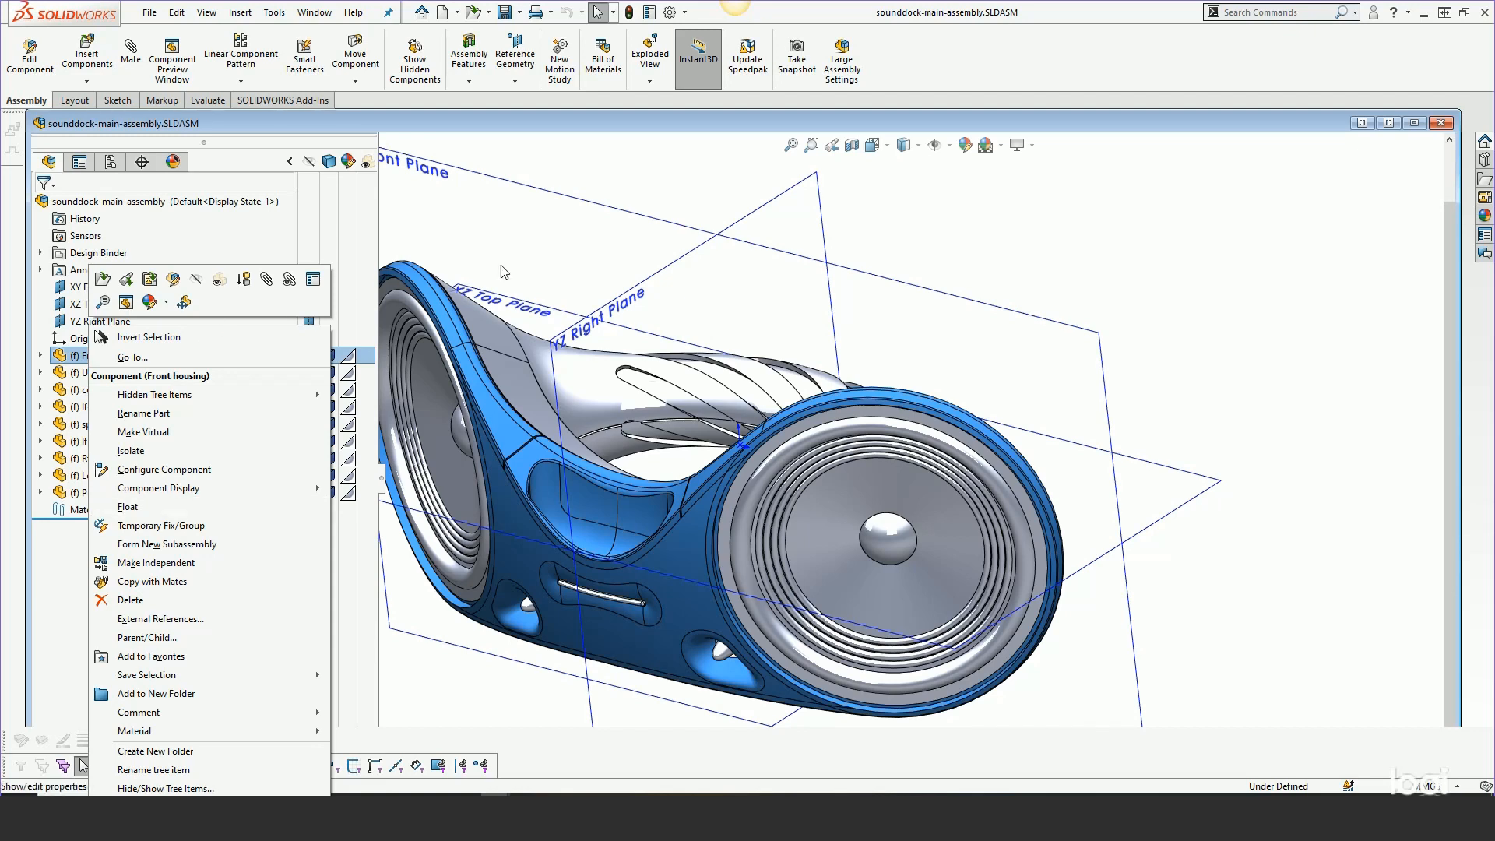
{"action": "left_click", "coordinate": [551, 253]}
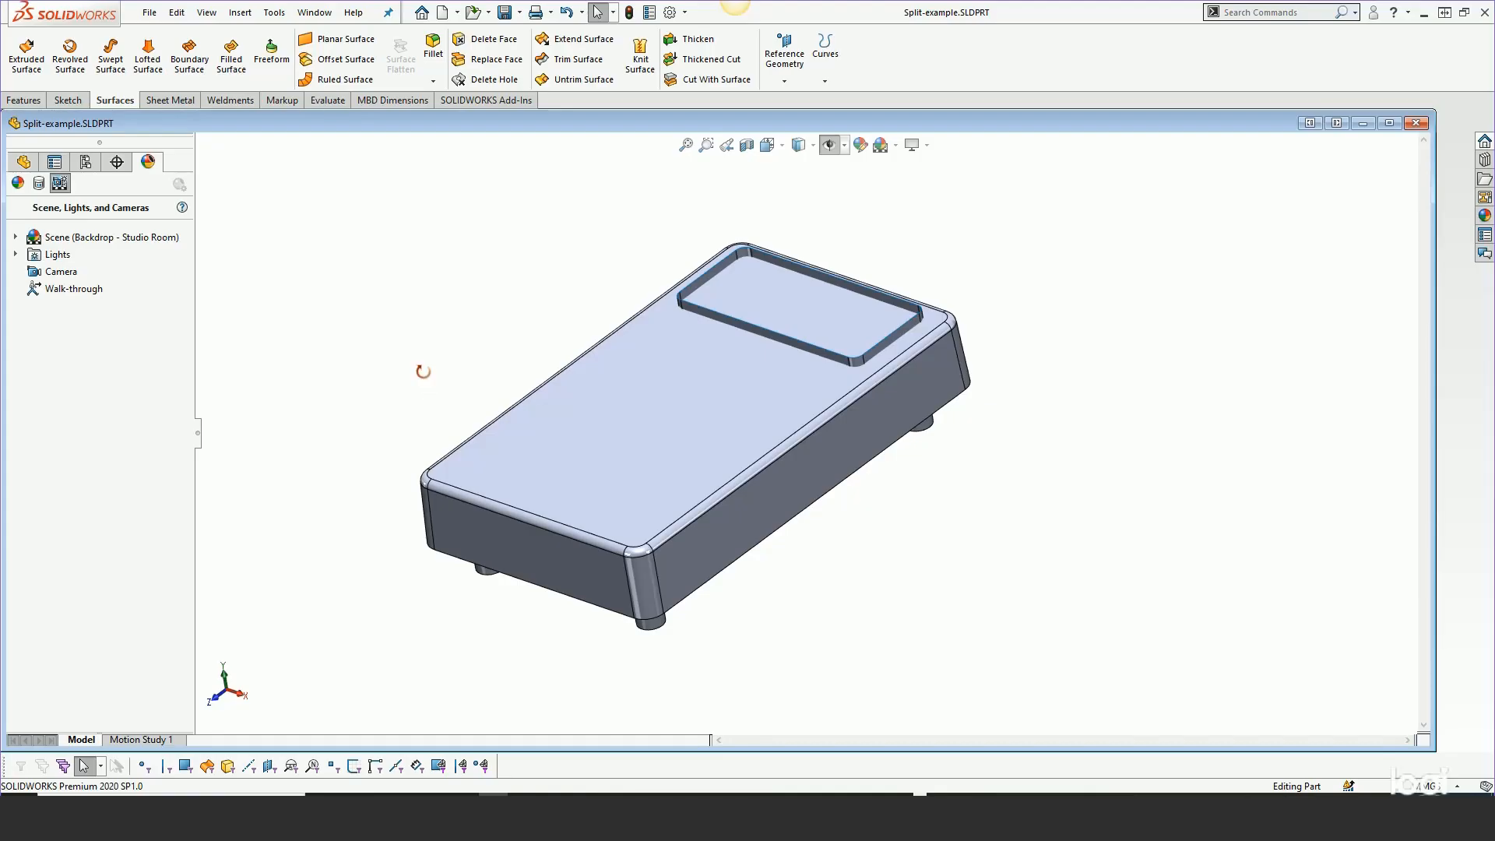
Orbit the Split-example housing to view its recessed top panel
{"action": "middle_click_drag", "start_coordinate": [423, 371], "coordinate": [417, 417]}
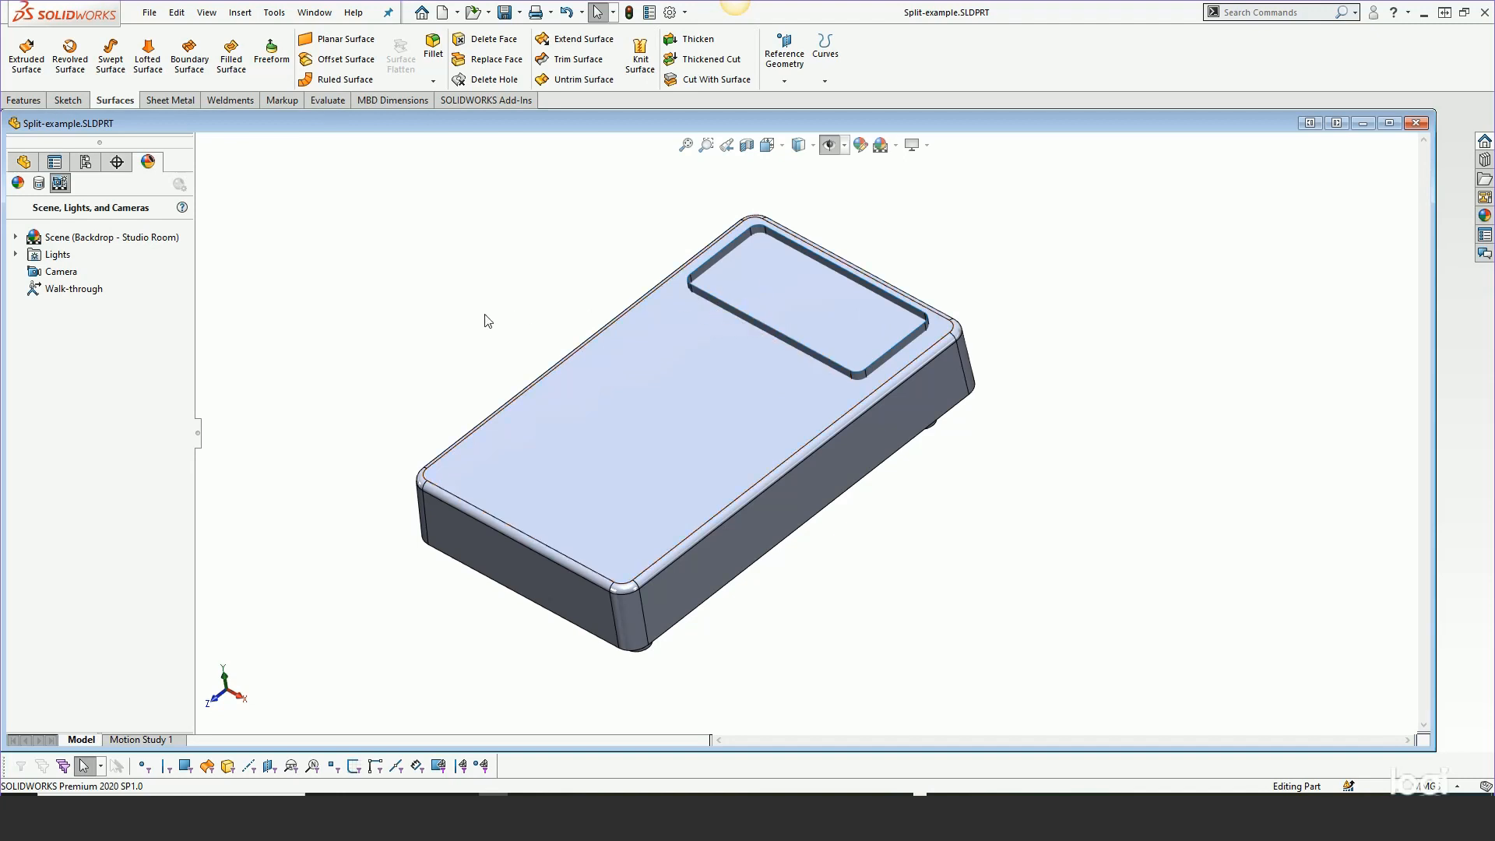
Orbit the housing lower and start Insert > Features > Split
{"action": "middle_click_drag", "start_coordinate": [471, 331], "coordinate": [468, 281]}
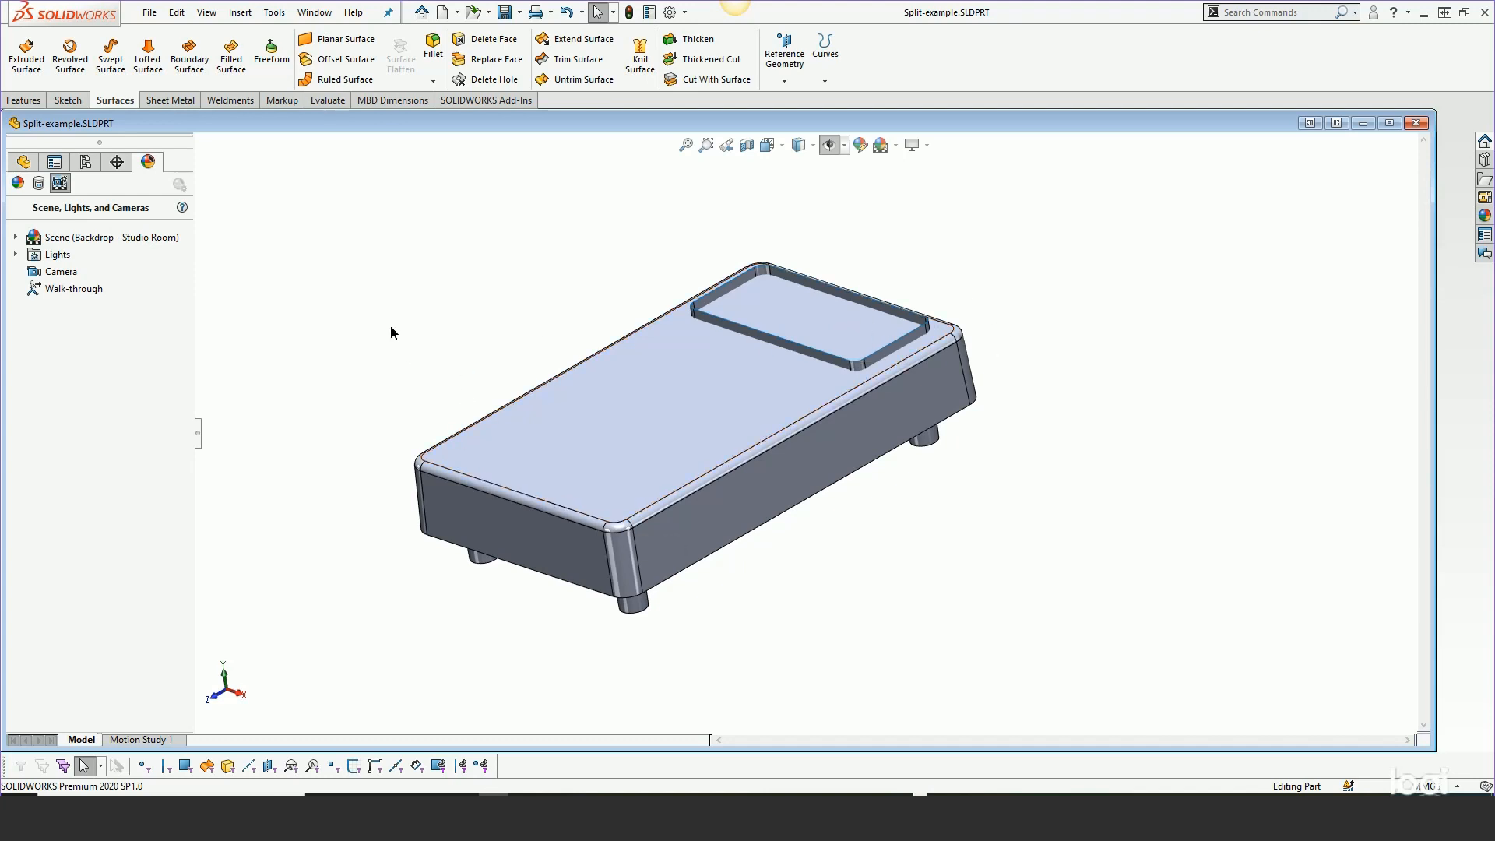
{"action": "left_click", "coordinate": [240, 13]}
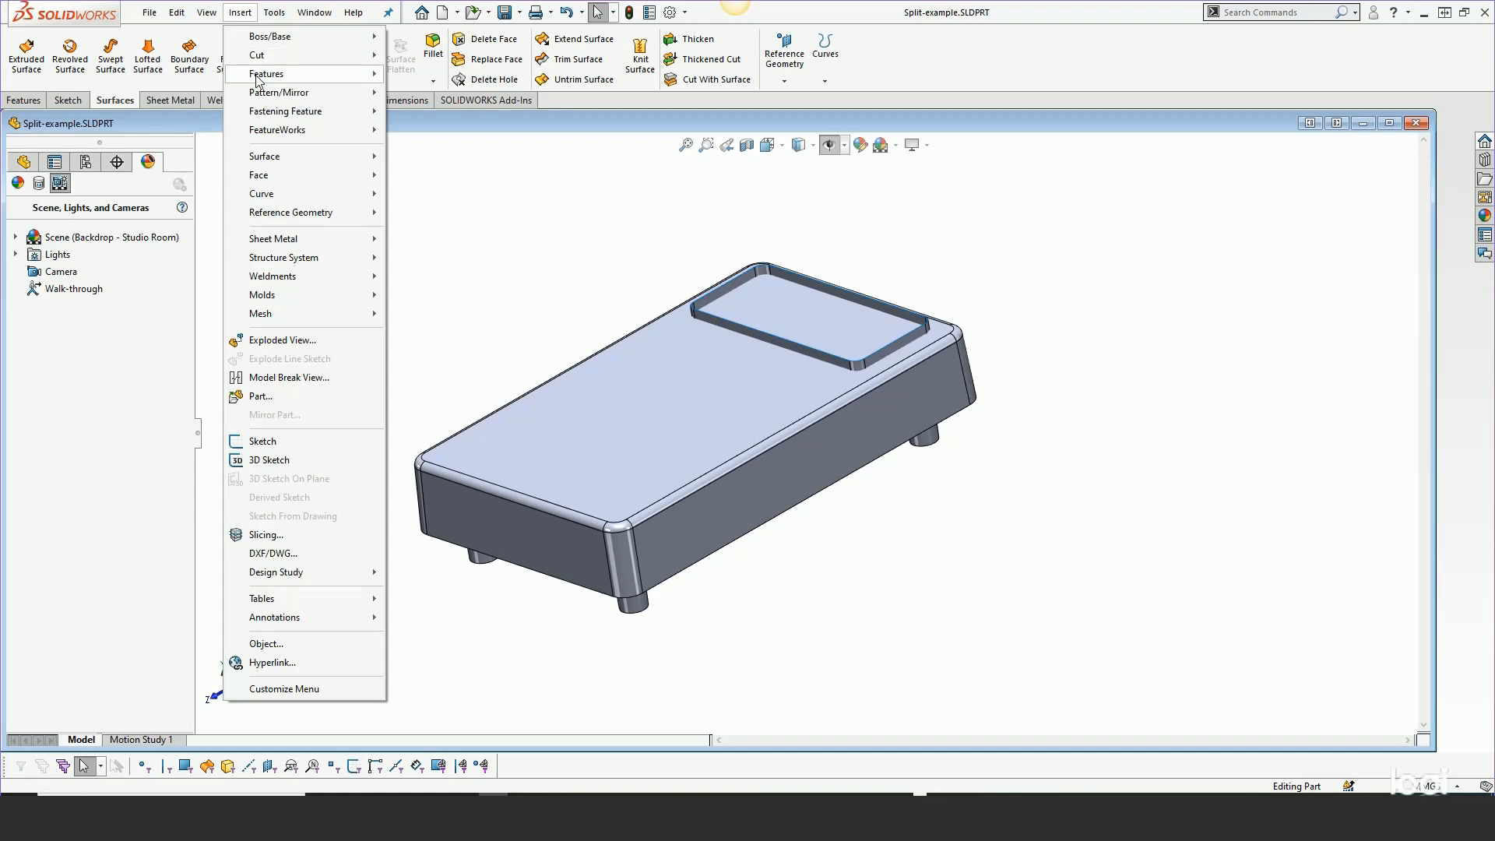
{"action": "mouse_move", "coordinate": [296, 74]}
{"action": "left_click", "coordinate": [422, 473]}
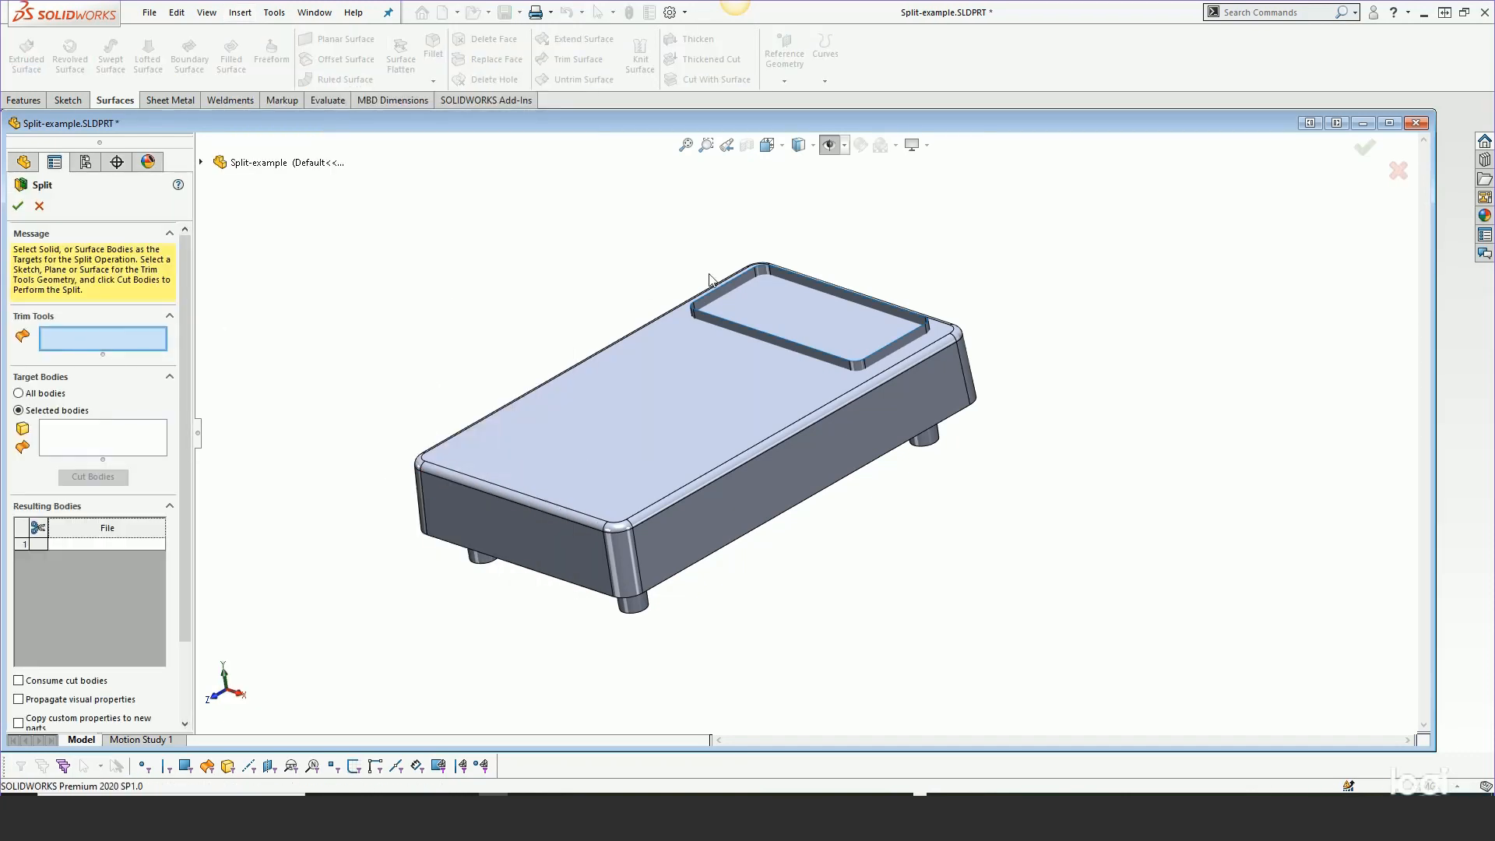
Use Surface-Extend1 as trim tool on the upper_hsg body and cut it into bodies
{"action": "left_click", "coordinate": [740, 285]}
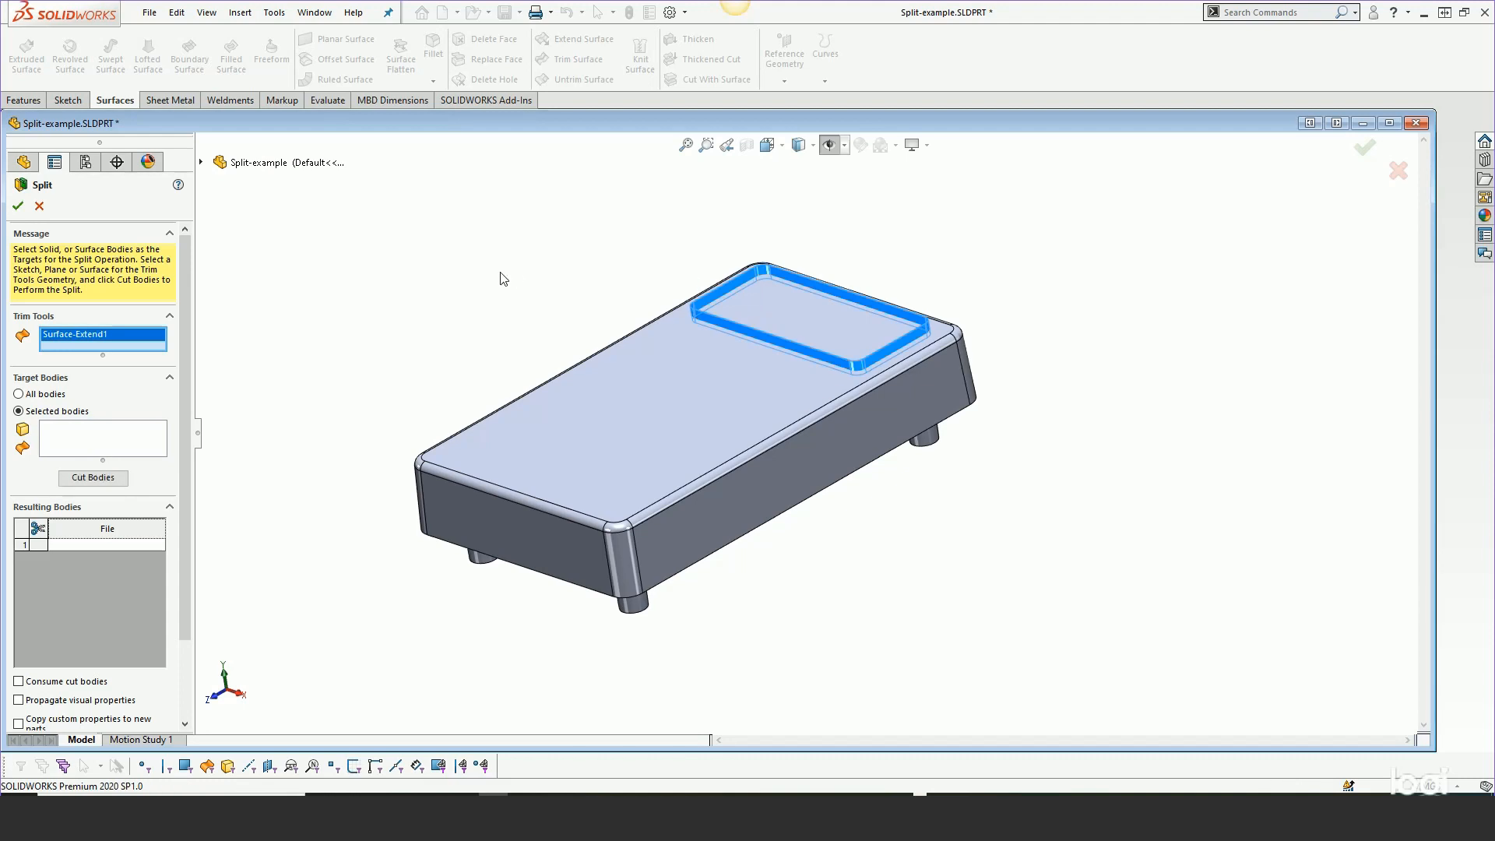
{"action": "left_click", "coordinate": [58, 440]}
{"action": "left_click", "coordinate": [567, 415]}
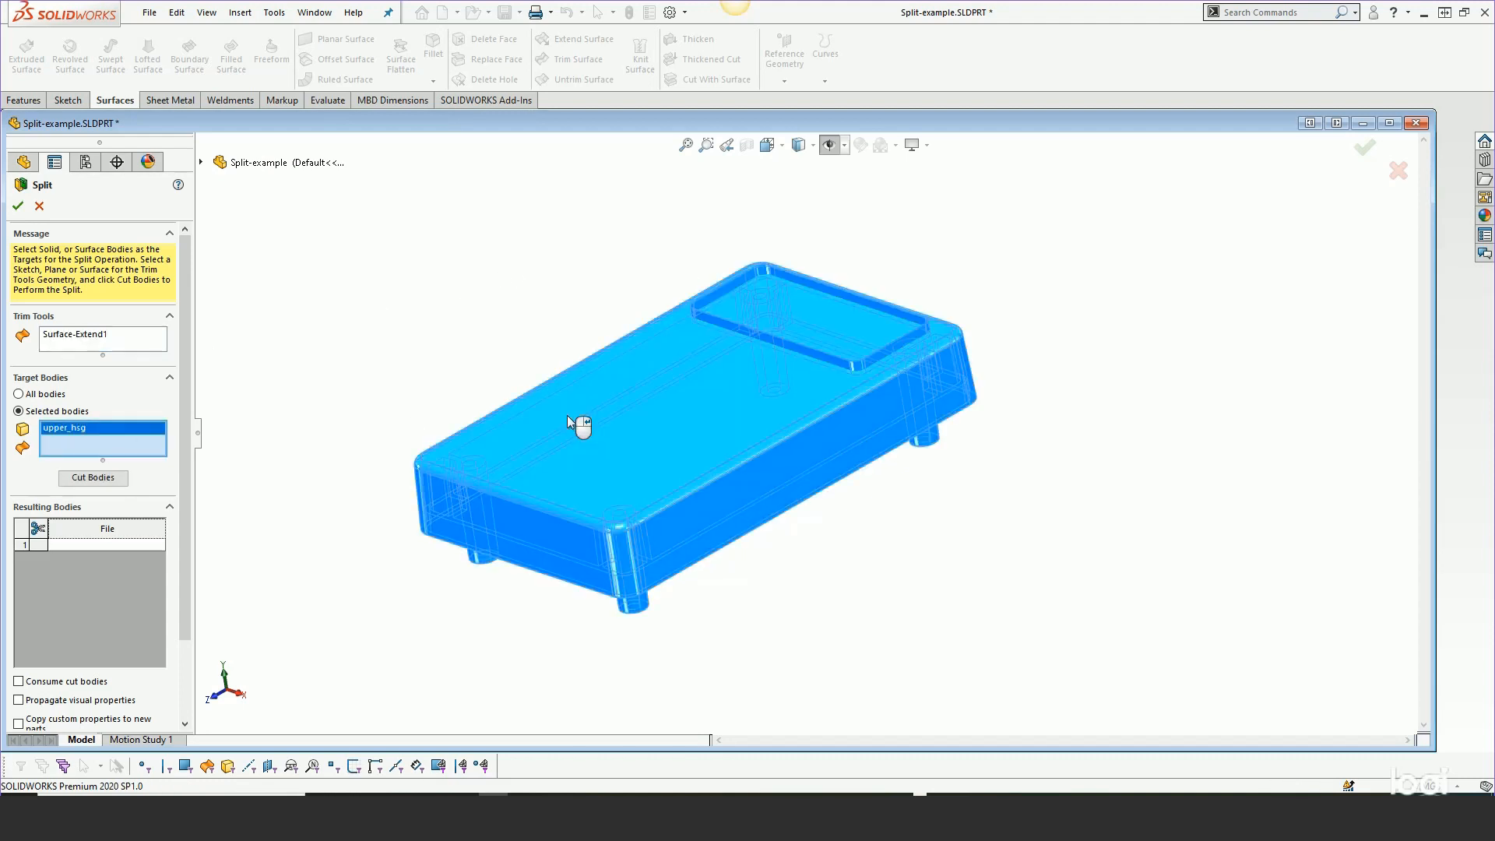
{"action": "left_click", "coordinate": [97, 478]}
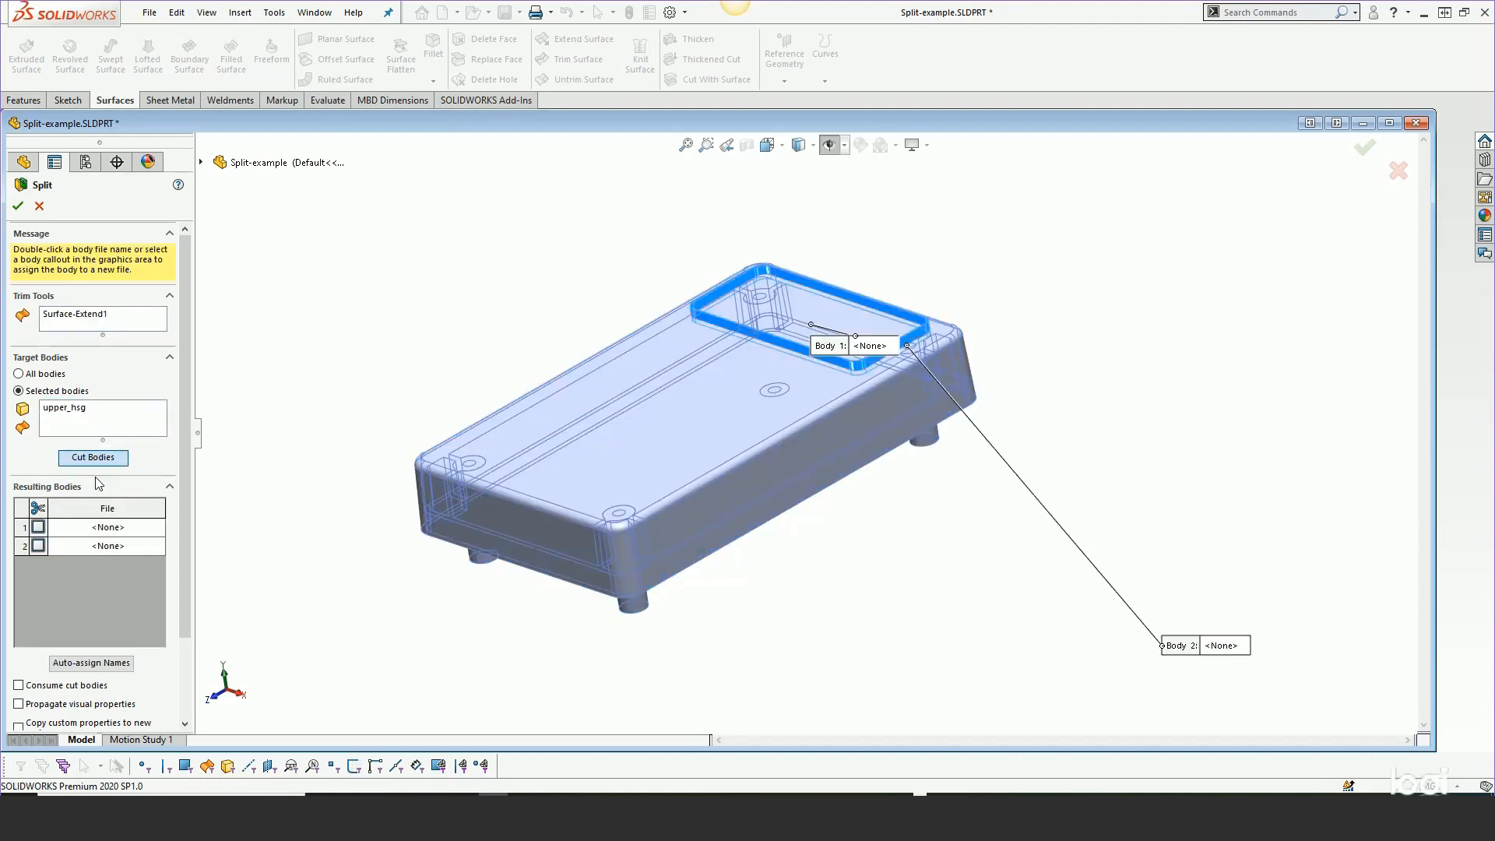
Save Body 1 as label-for-upper-hsg.SLDPRT, consume cut bodies, and apply the Split
{"action": "left_click", "coordinate": [38, 528]}
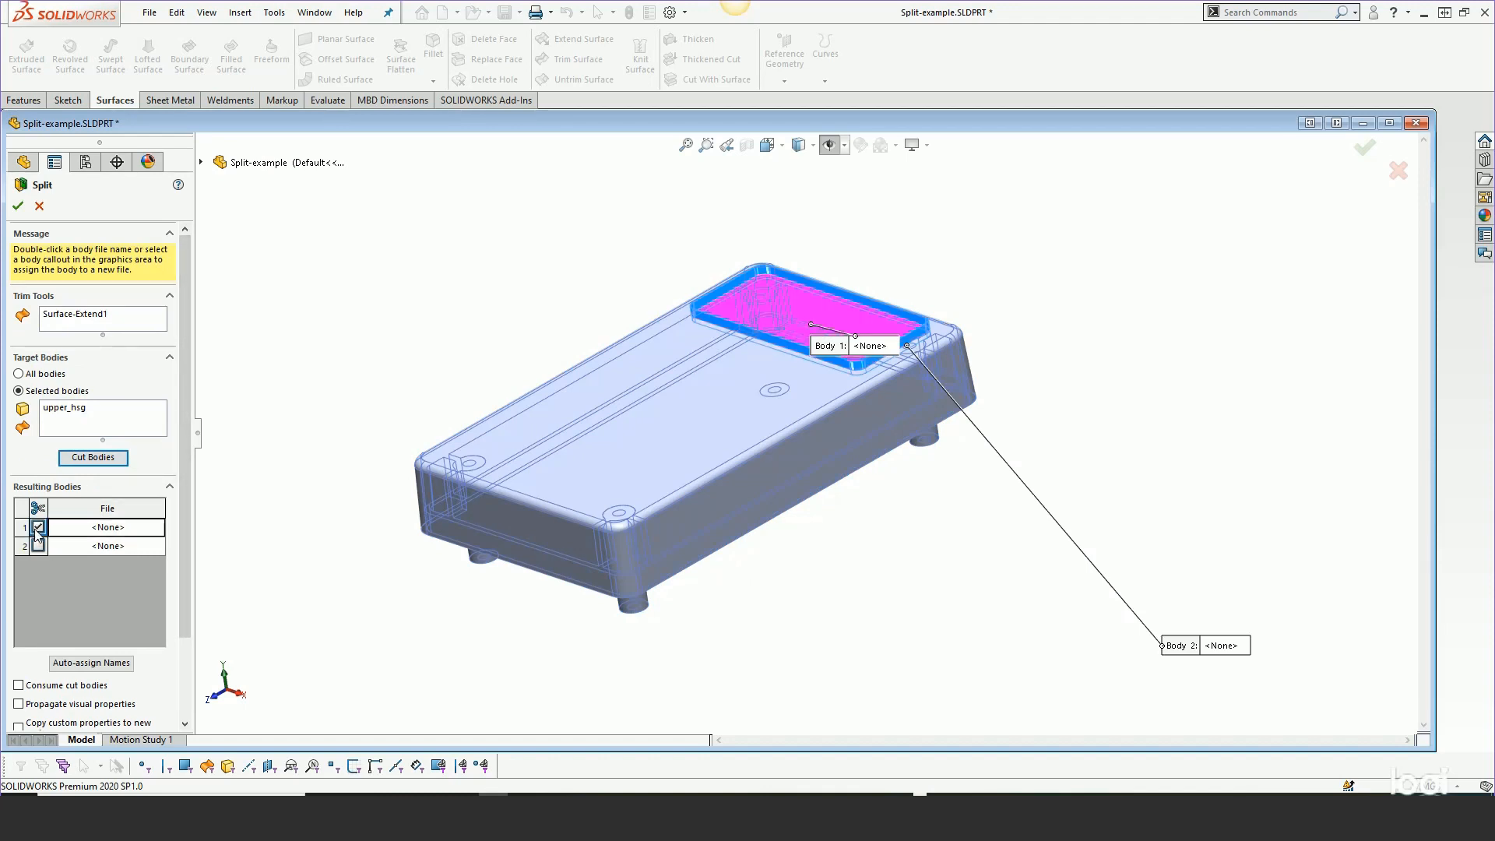
{"action": "double_click", "coordinate": [99, 529]}
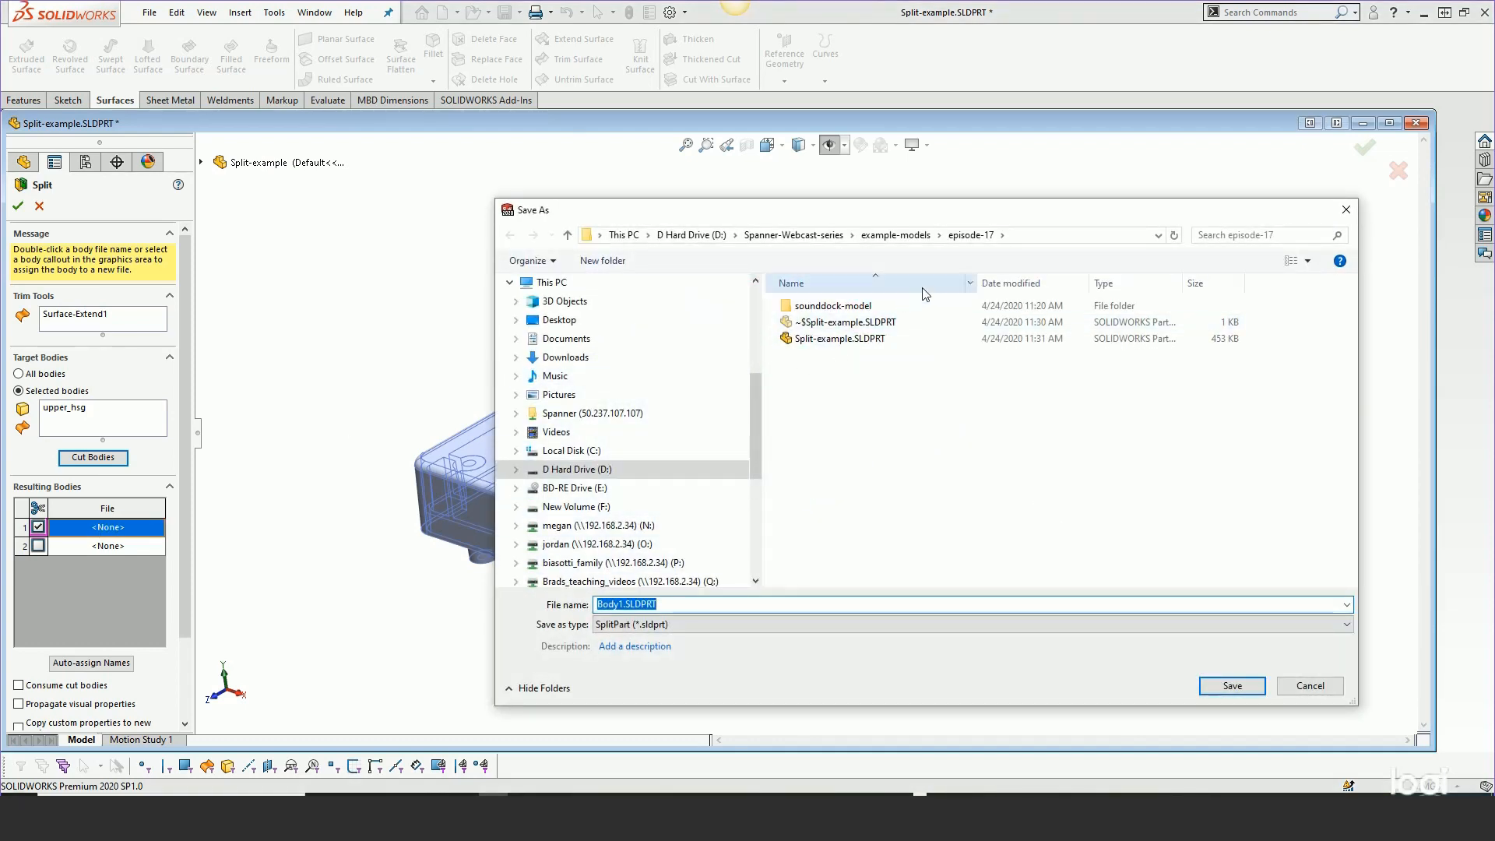
{"action": "type", "text": "label-fo"}
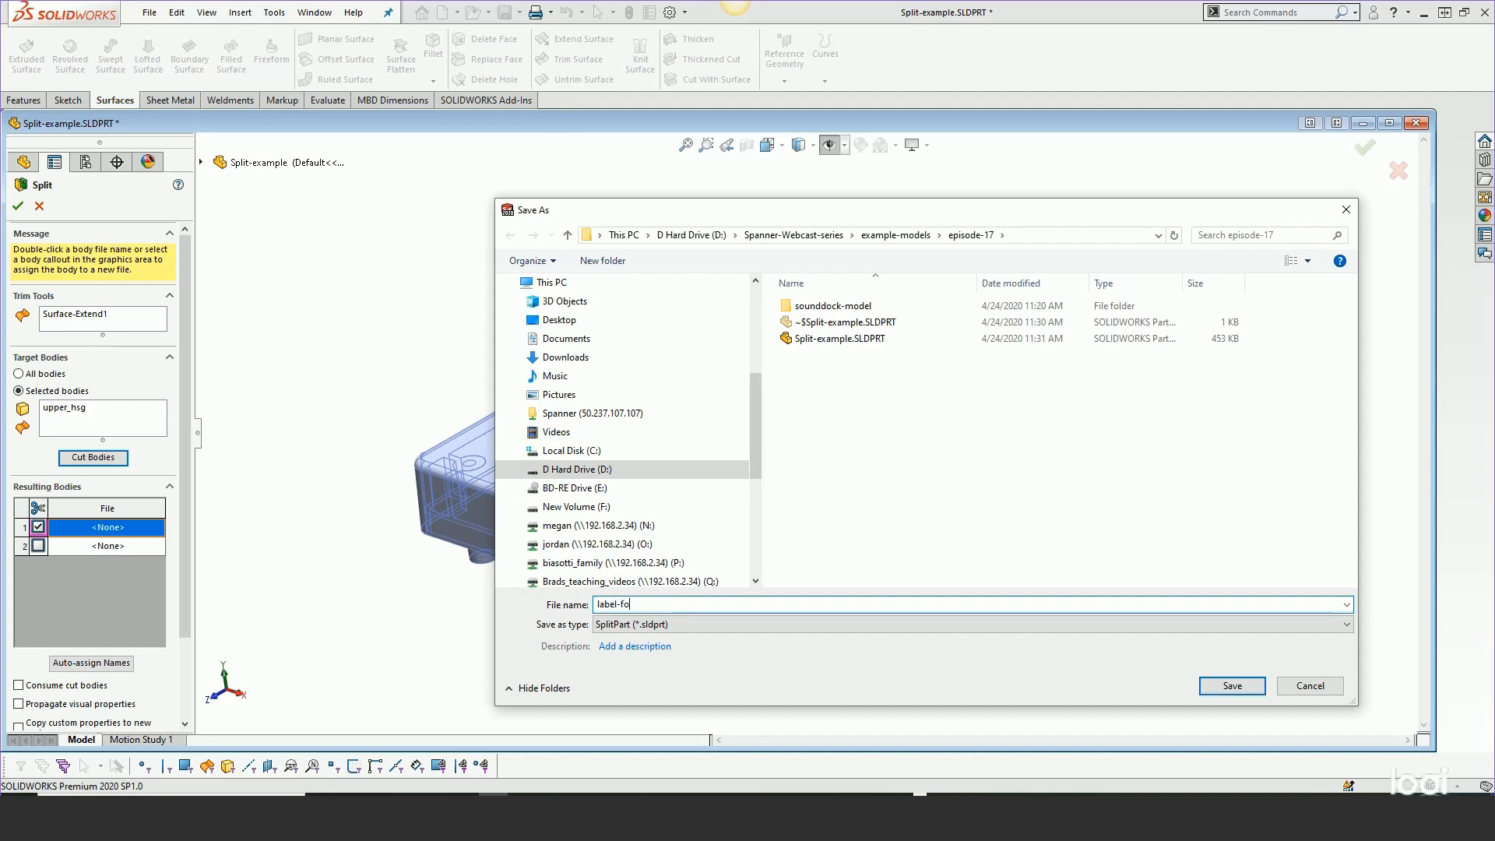
{"action": "type", "text": "r-upper-hsg"}
{"action": "key", "text": "Return"}
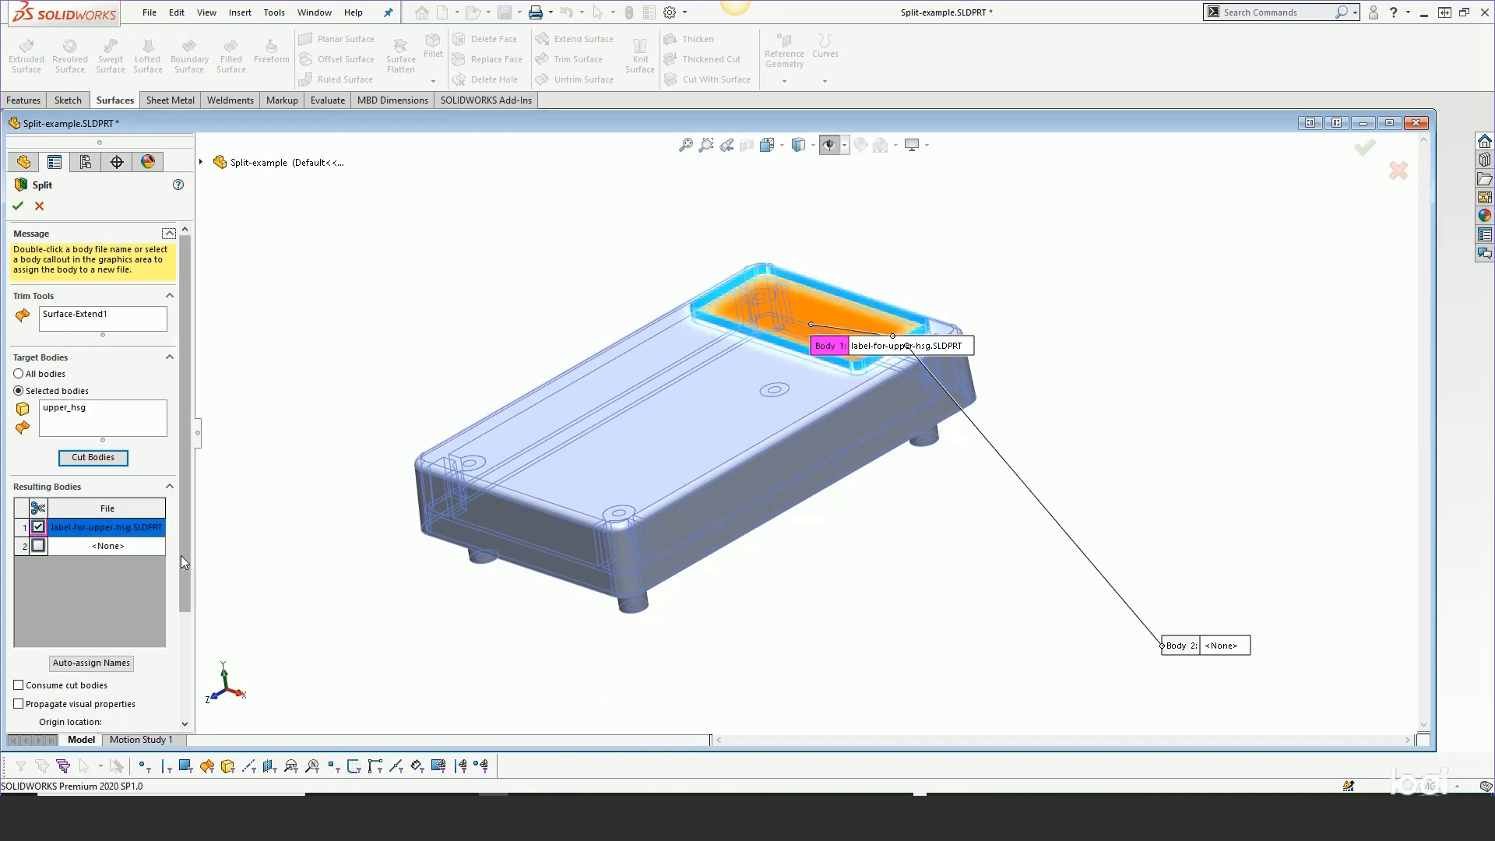
{"action": "scroll", "coordinate": [62, 569], "scroll_direction": "down", "scroll_amount": 3}
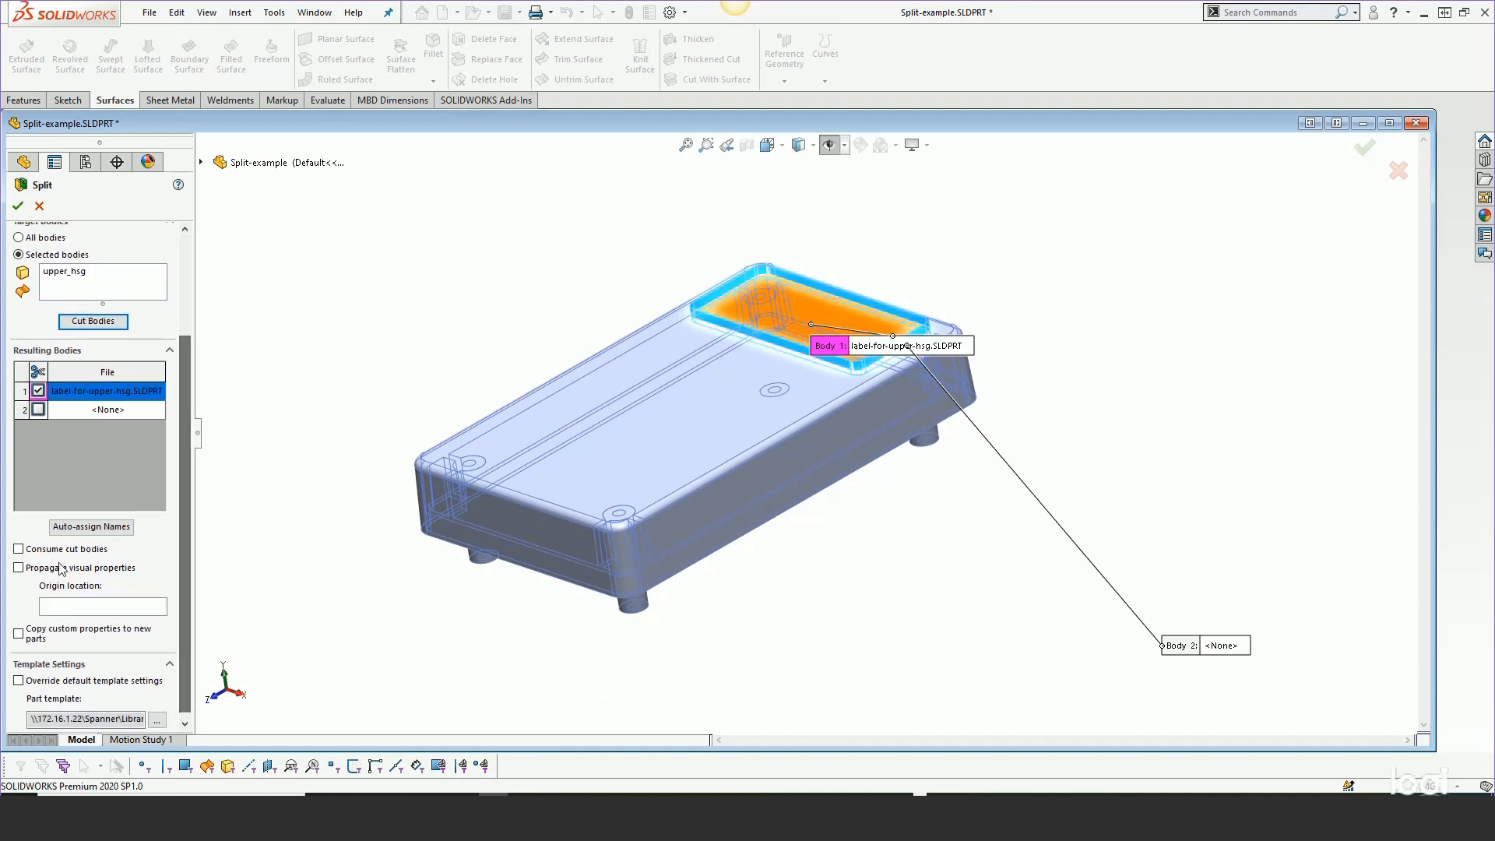
{"action": "left_click", "coordinate": [17, 549]}
{"action": "left_click_drag", "start_coordinate": [186, 368], "coordinate": [187, 258]}
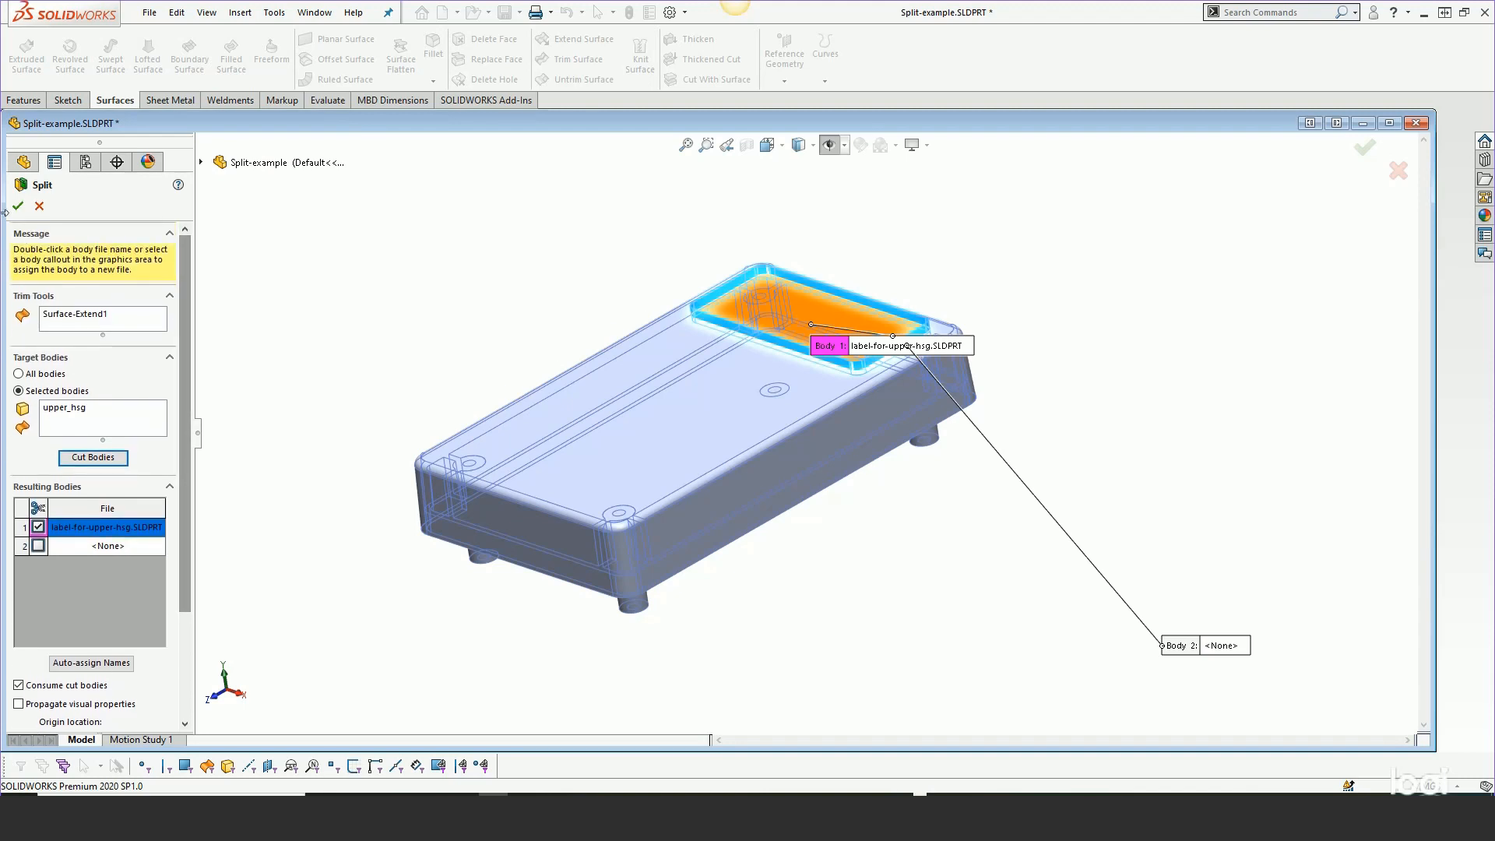
{"action": "left_click", "coordinate": [17, 205]}
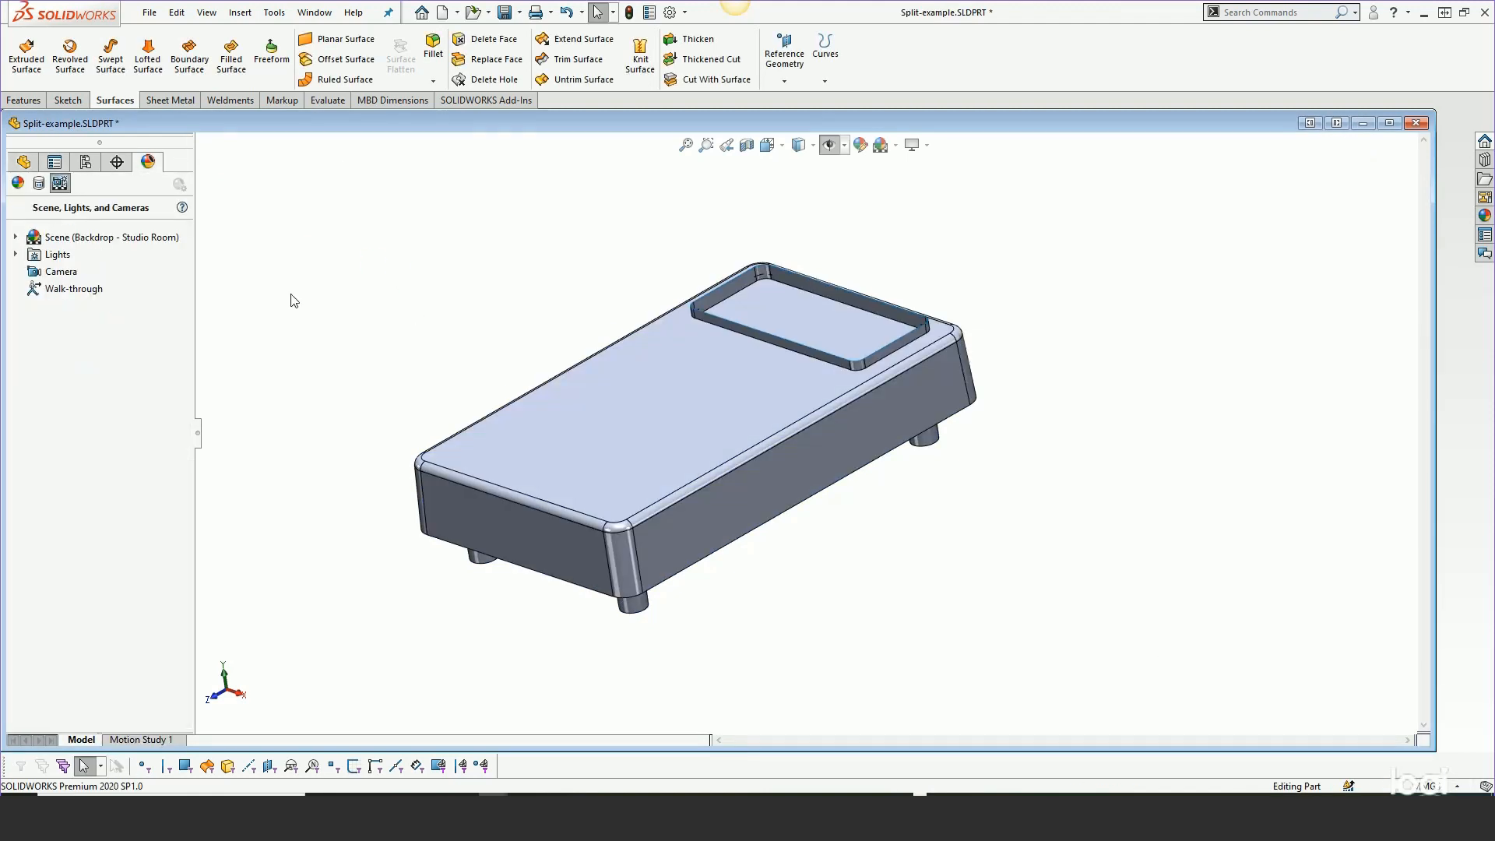
Orbit the housing and inspect Split3 at the end of the FeatureManager history
{"action": "right_click", "coordinate": [724, 294]}
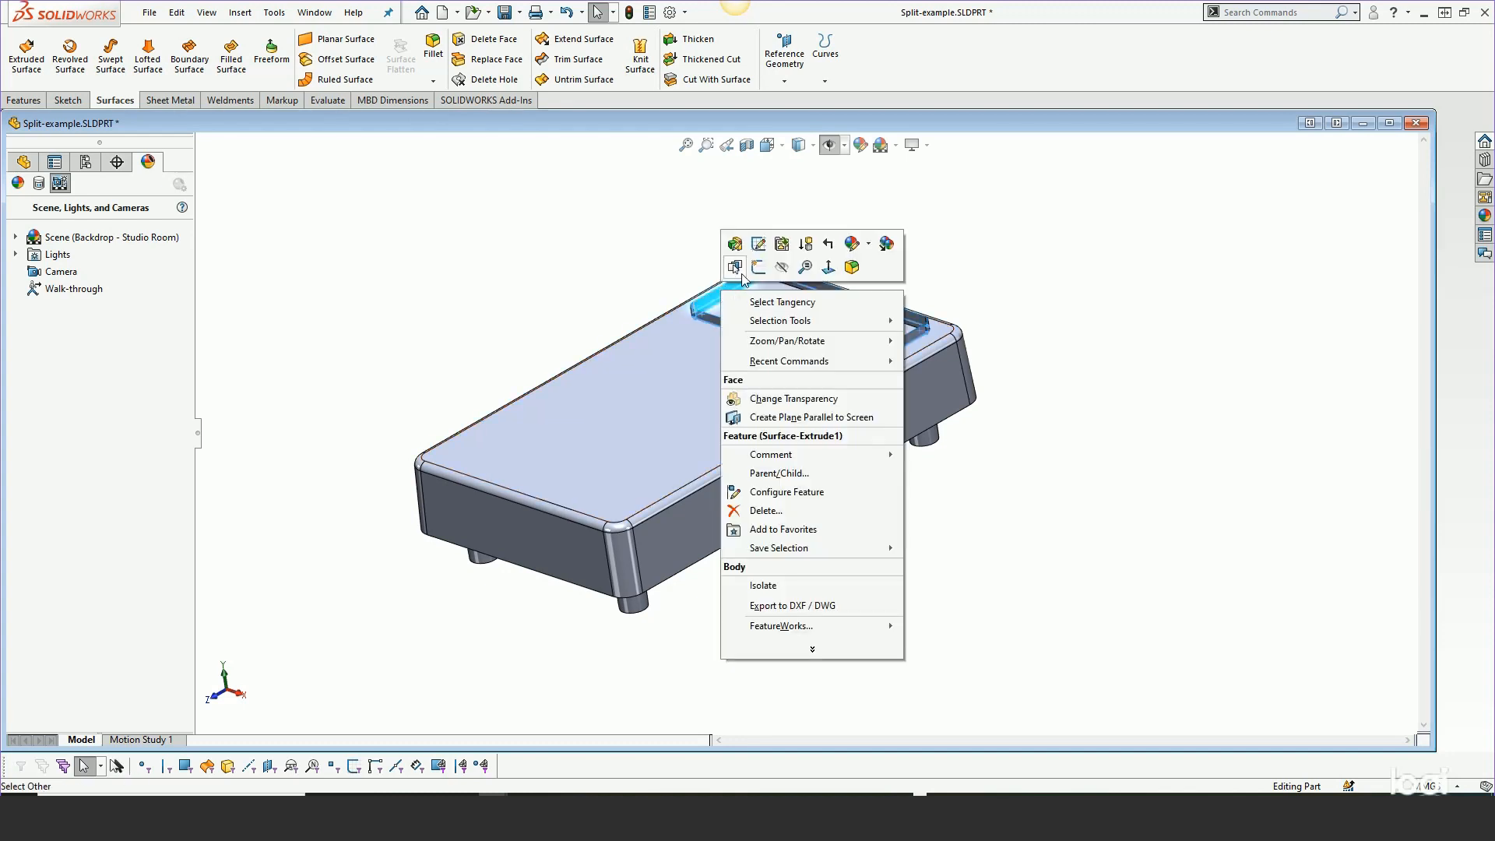
{"action": "left_click", "coordinate": [783, 270]}
{"action": "mouse_move", "coordinate": [867, 467]}
{"action": "middle_mouse_down"}
{"action": "mouse_move", "coordinate": [885, 241]}
{"action": "mouse_move", "coordinate": [874, 491]}
{"action": "middle_mouse_up"}
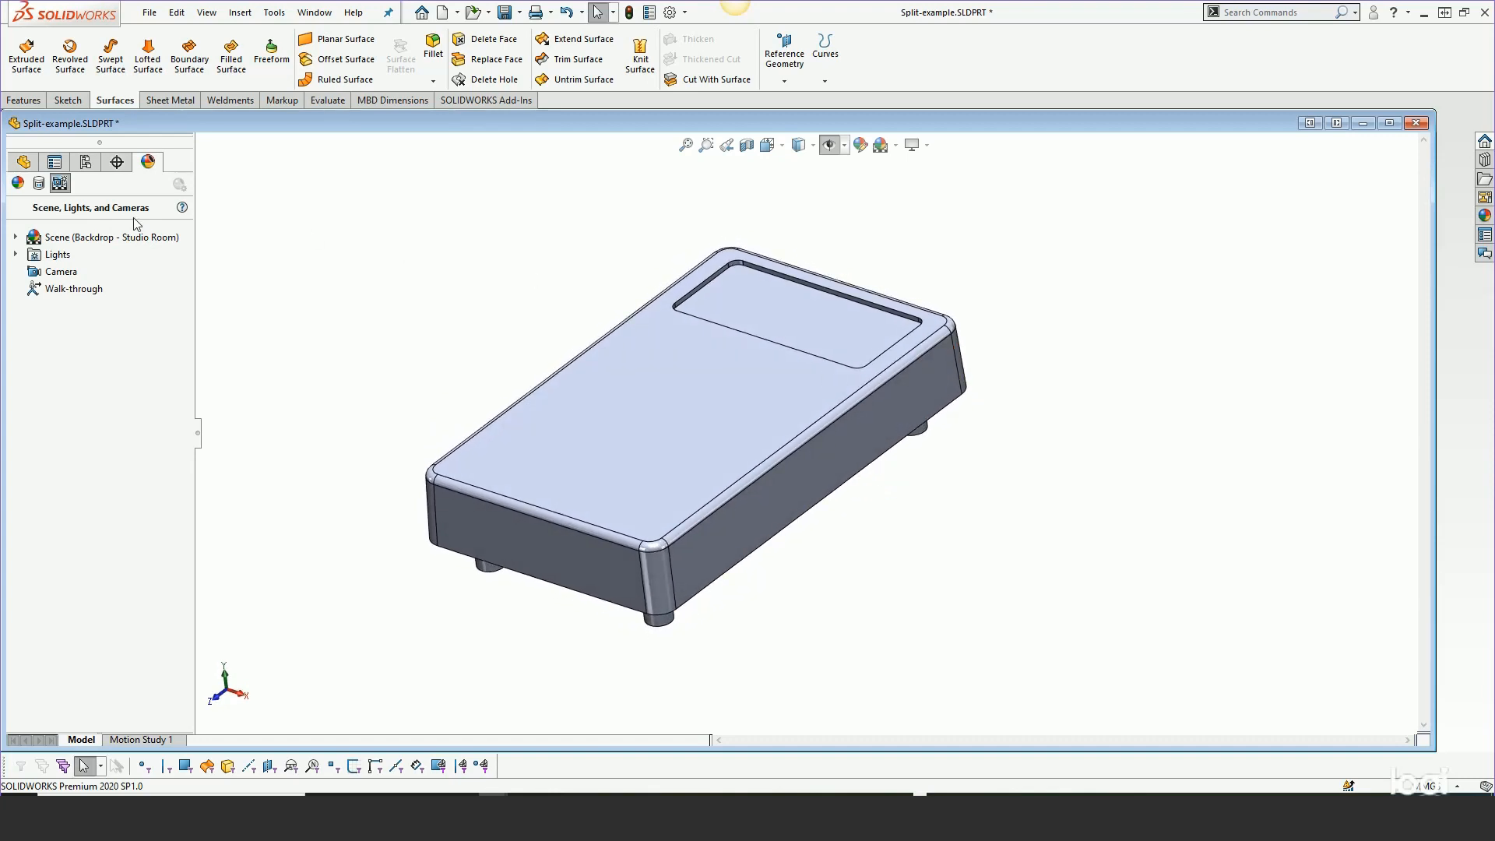
{"action": "left_click", "coordinate": [23, 164]}
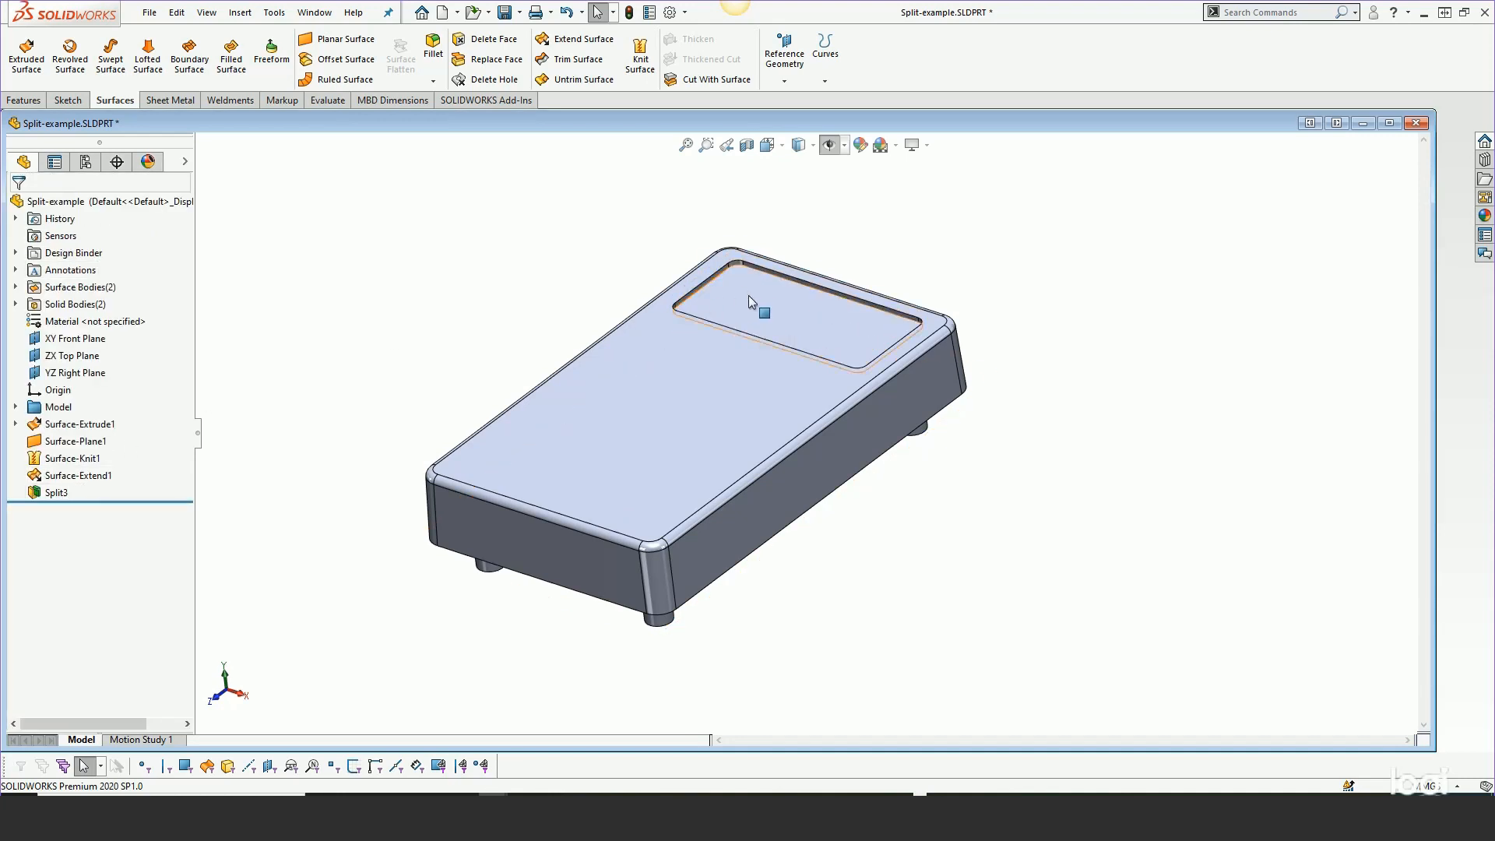
{"action": "left_click_drag", "start_coordinate": [95, 501], "coordinate": [130, 502]}
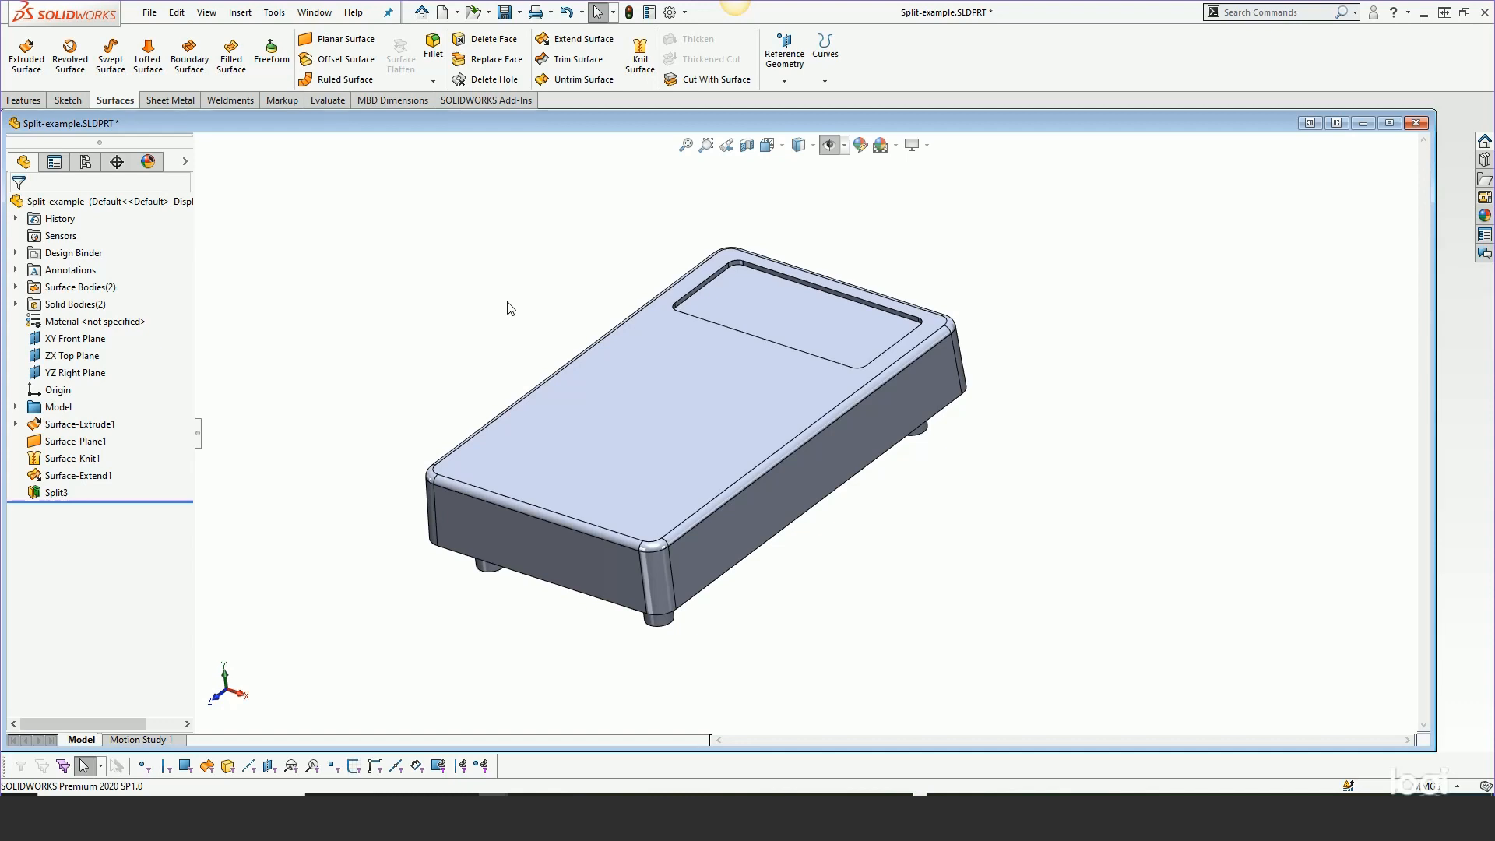
{"action": "middle_click_drag", "start_coordinate": [486, 357], "coordinate": [484, 340]}
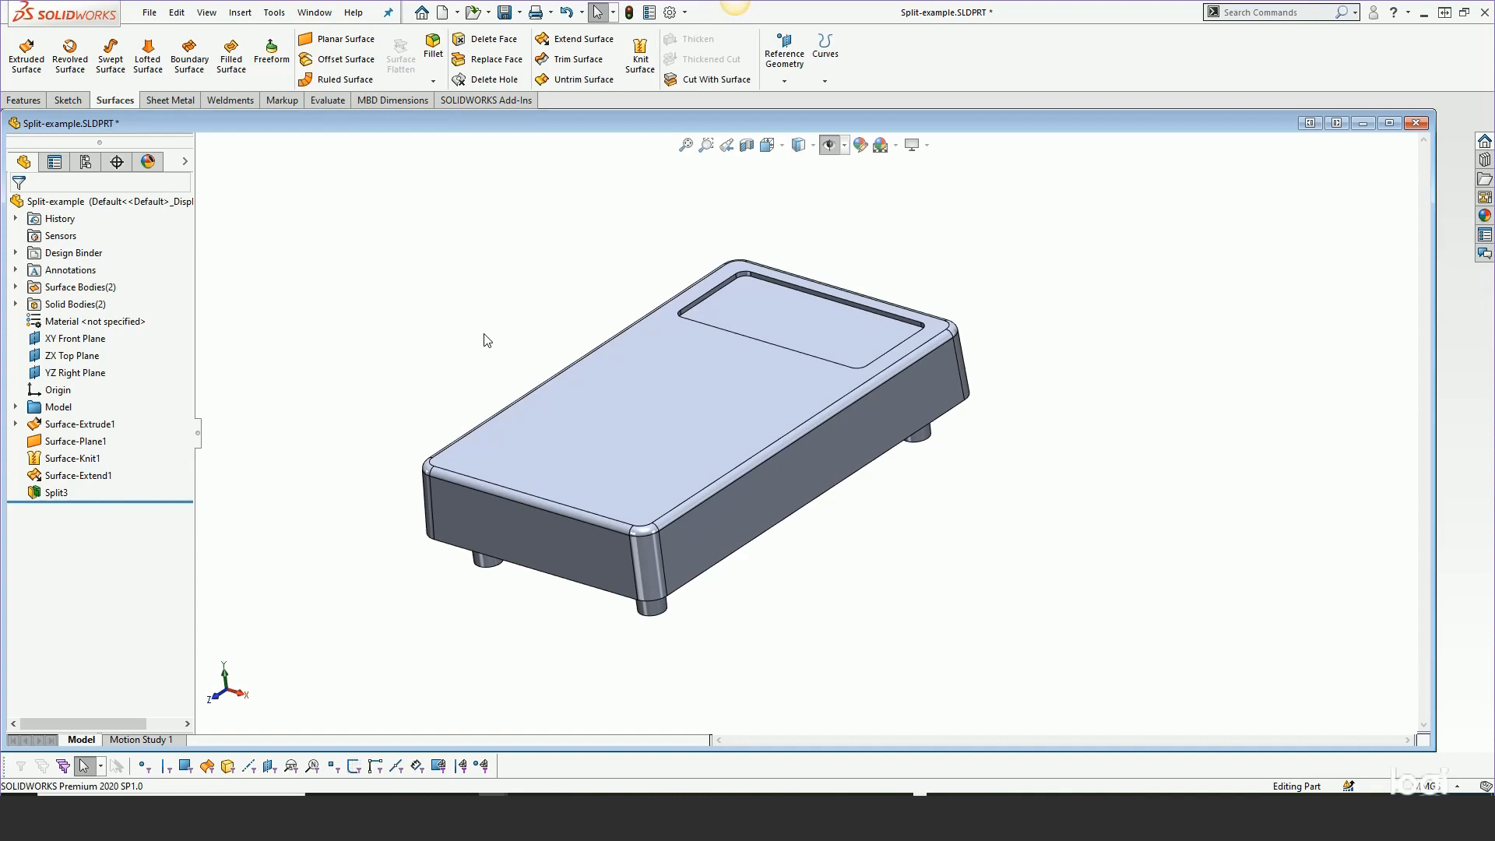